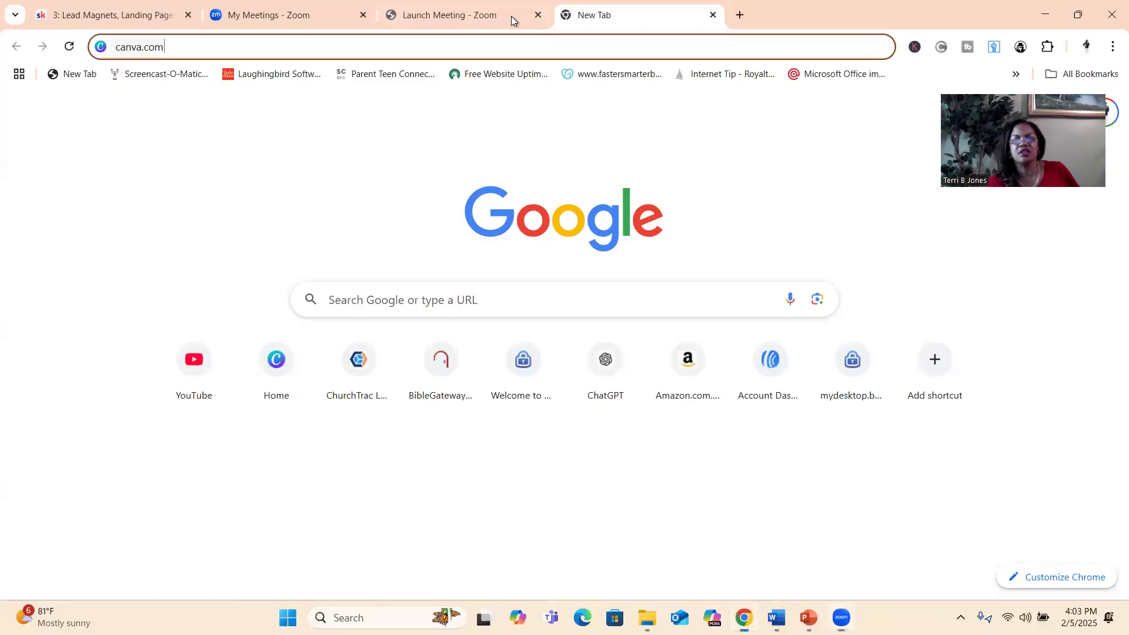
Step: Open canva.com and search the site for "valentine's day"
key(Return)
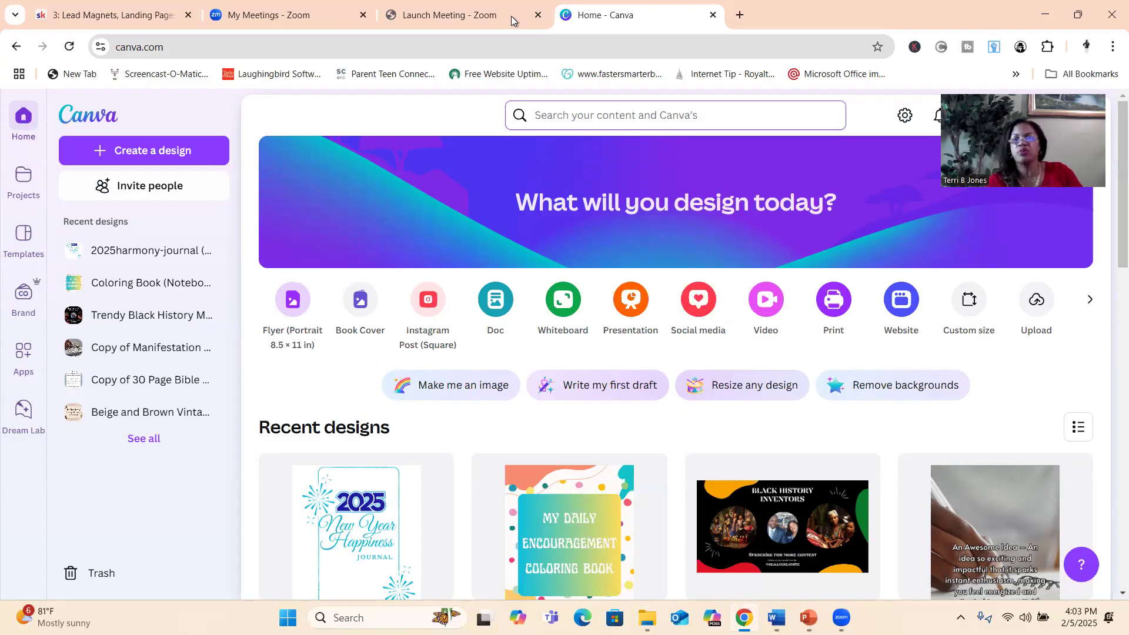
text(v)
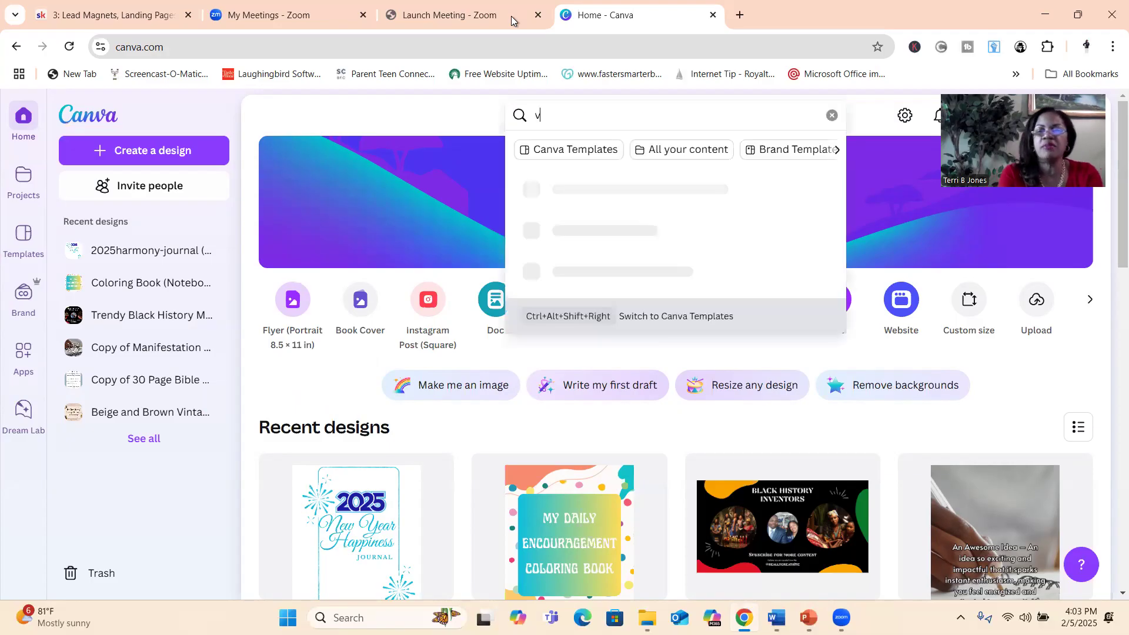
text(alentine's day)
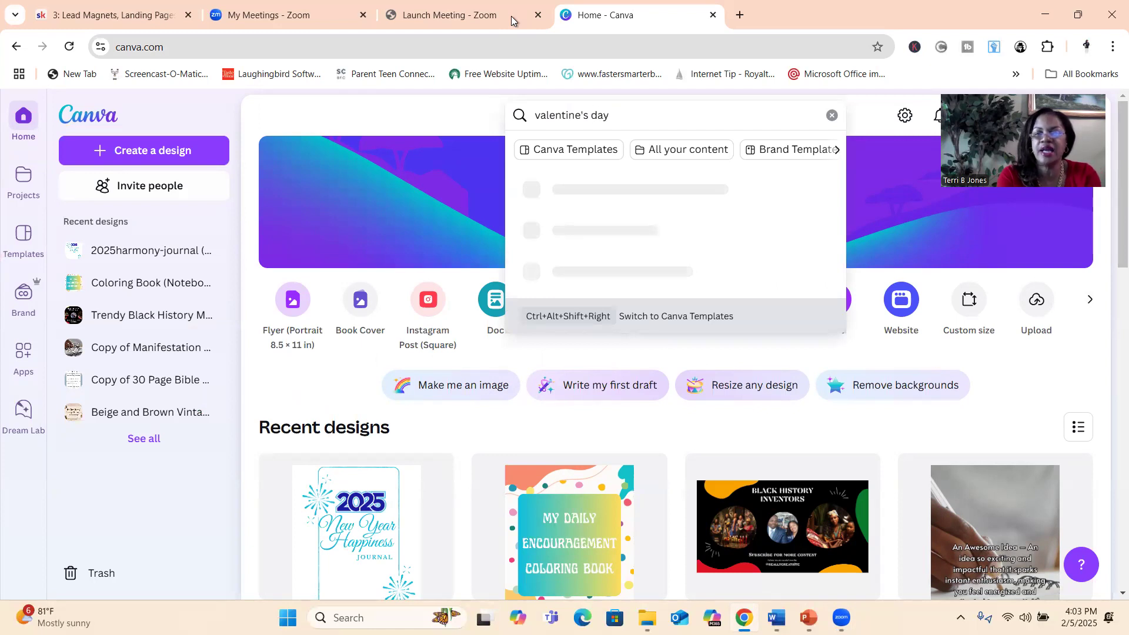
key(Return)
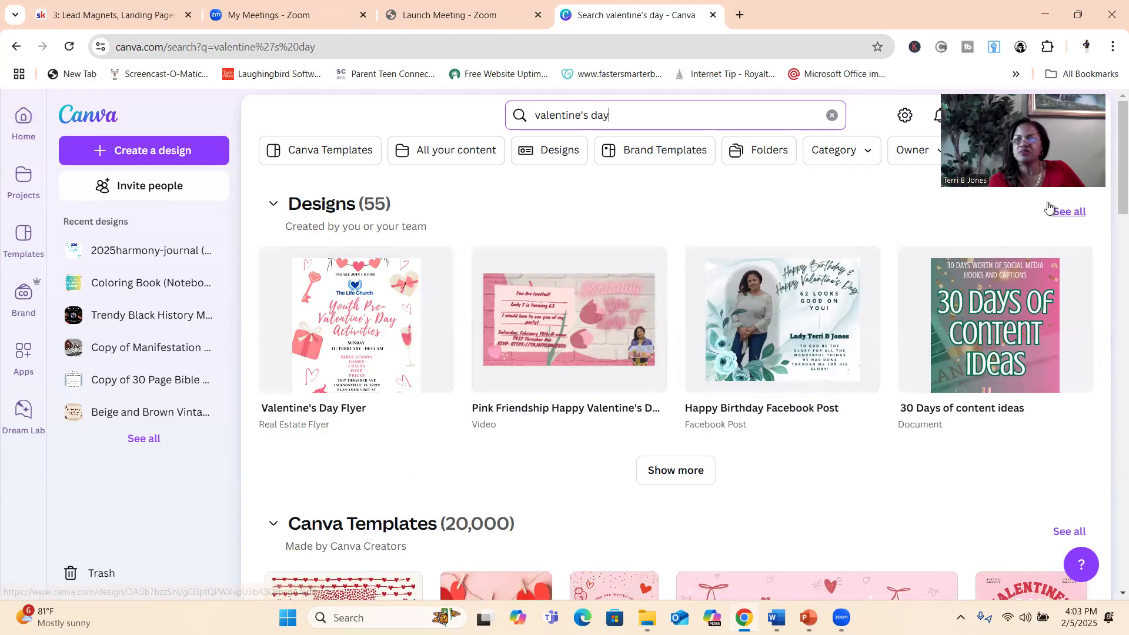
Step: Browse the Valentine's Day template results and preview the pages of the "Valentine's Day February 14" presentation
scroll(1108, 229, down, 6)
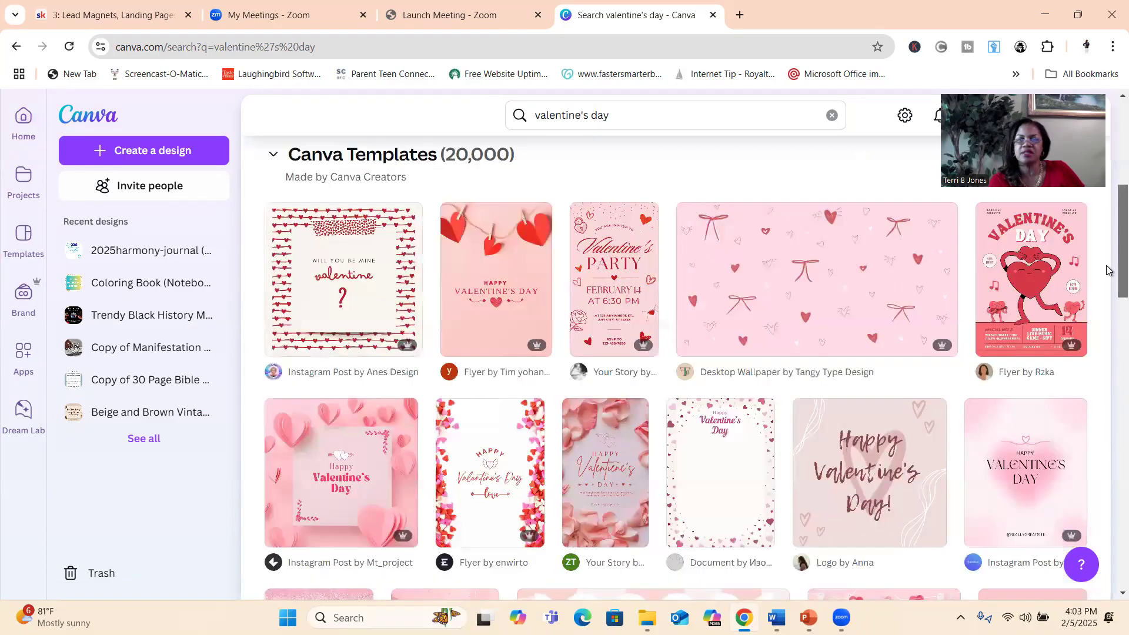
scroll(1108, 271, down, 1)
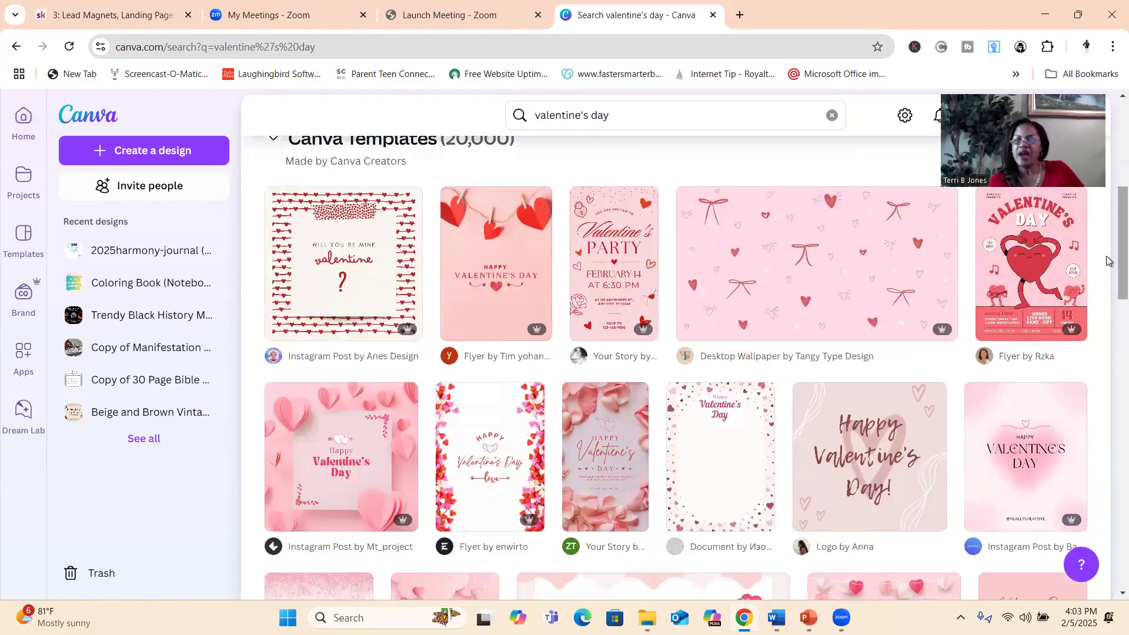
scroll(1108, 264, down, 2)
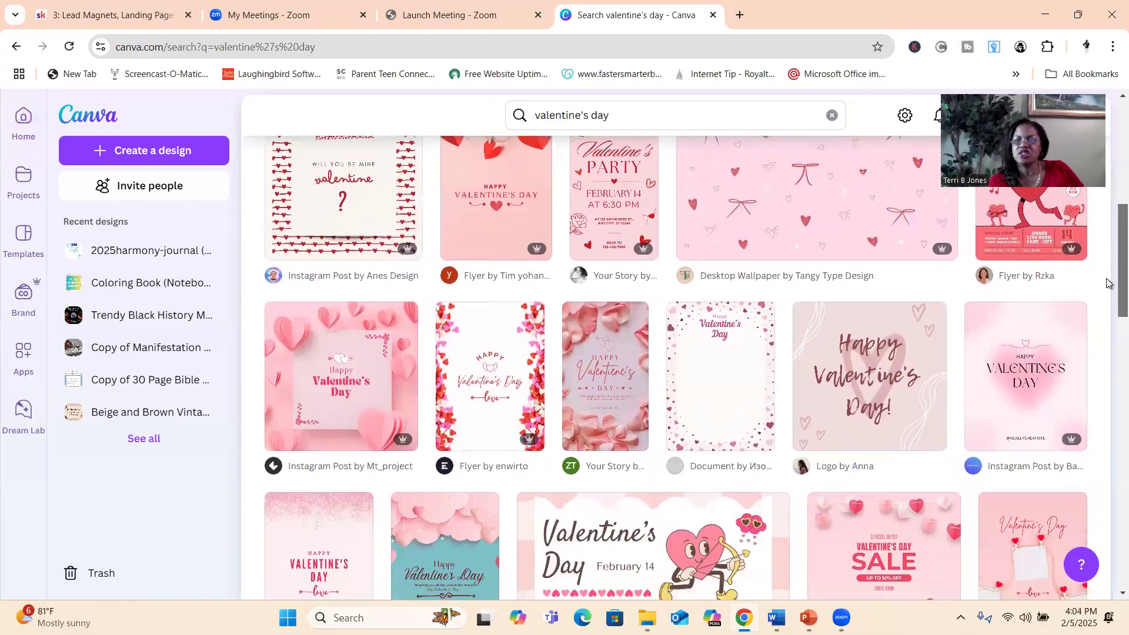
scroll(1108, 283, down, 1)
scroll(1107, 285, down, 1)
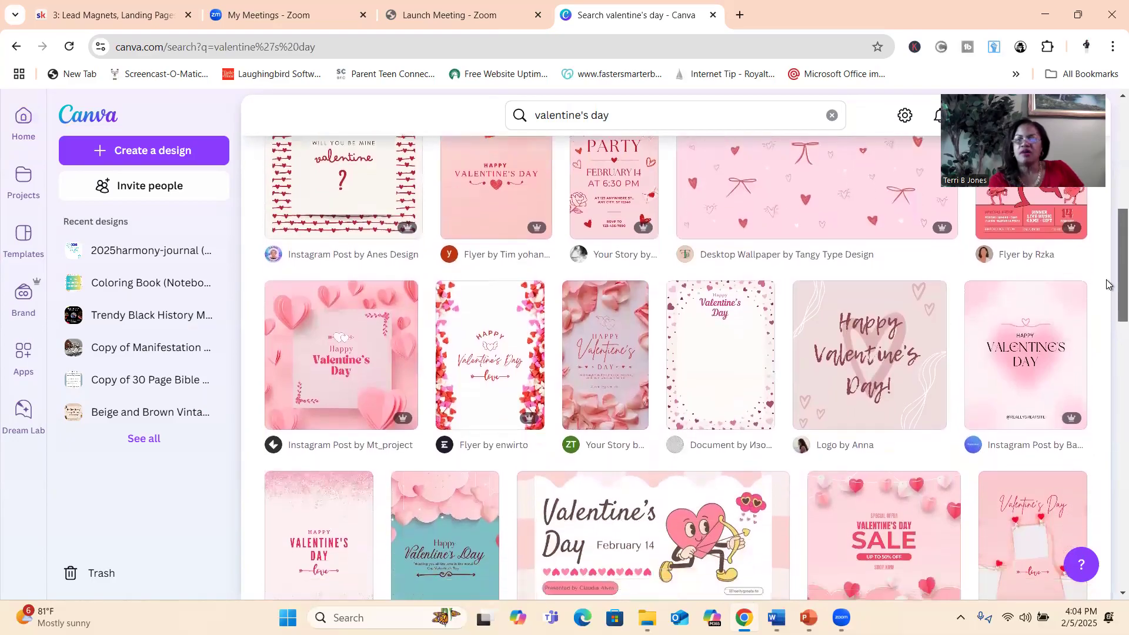
scroll(1108, 285, down, 5)
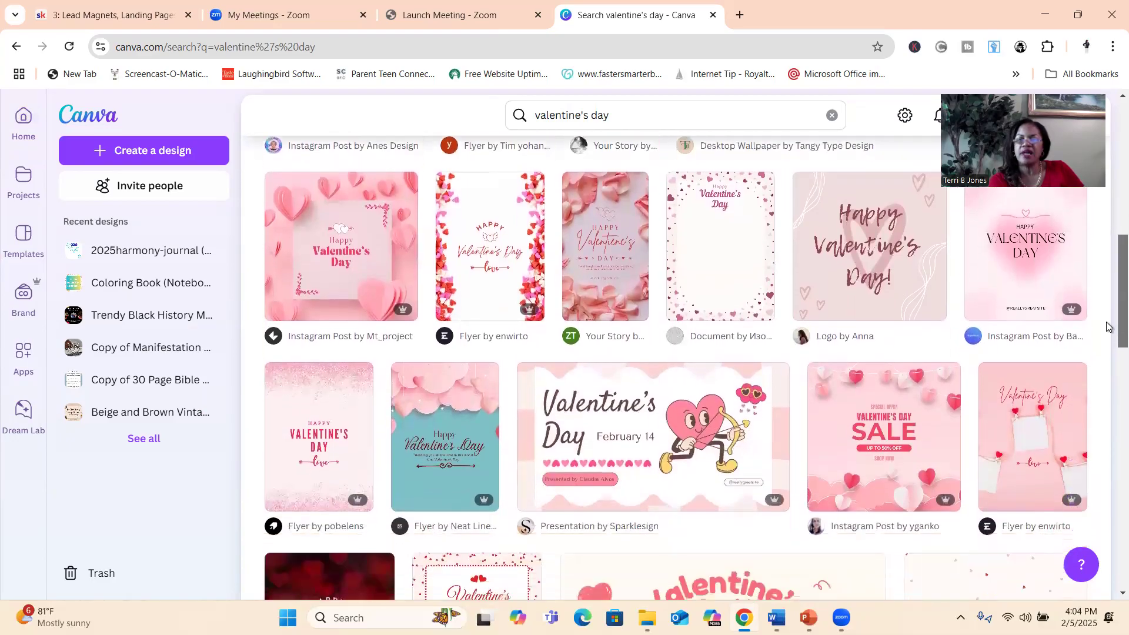
scroll(1109, 345, down, 1)
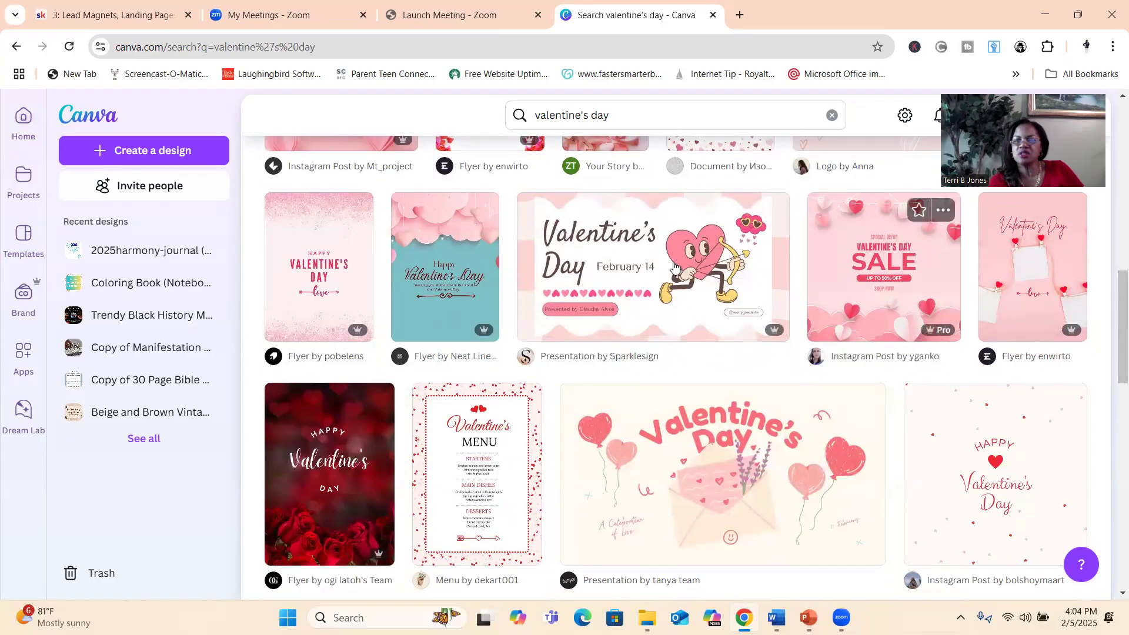
mouse_move(680, 275)
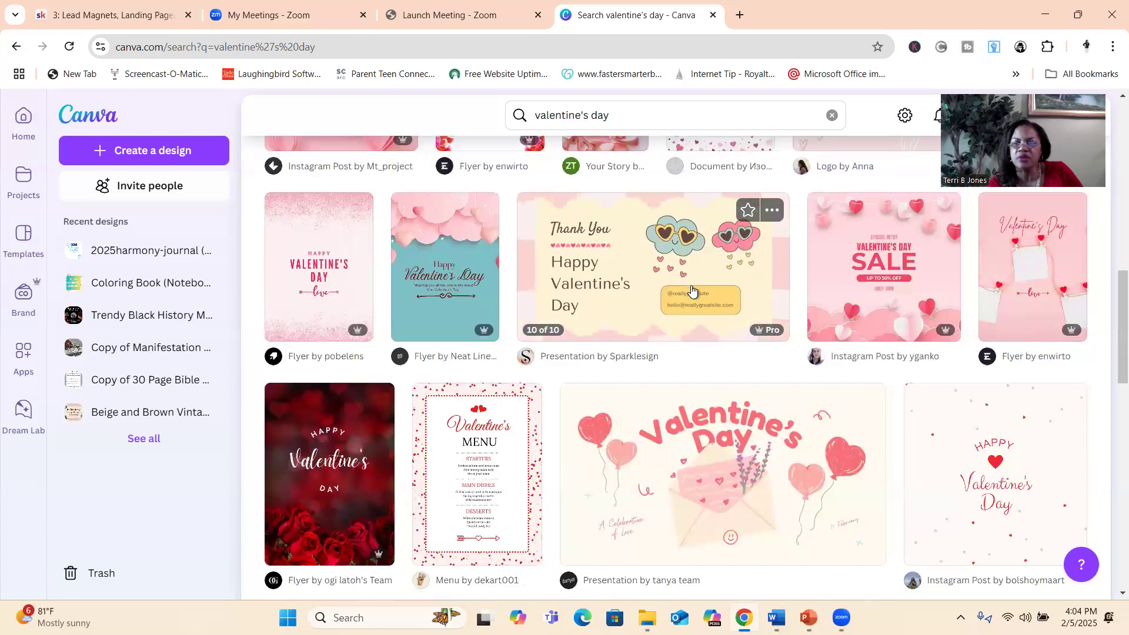
drag(1113, 329, 1113, 403)
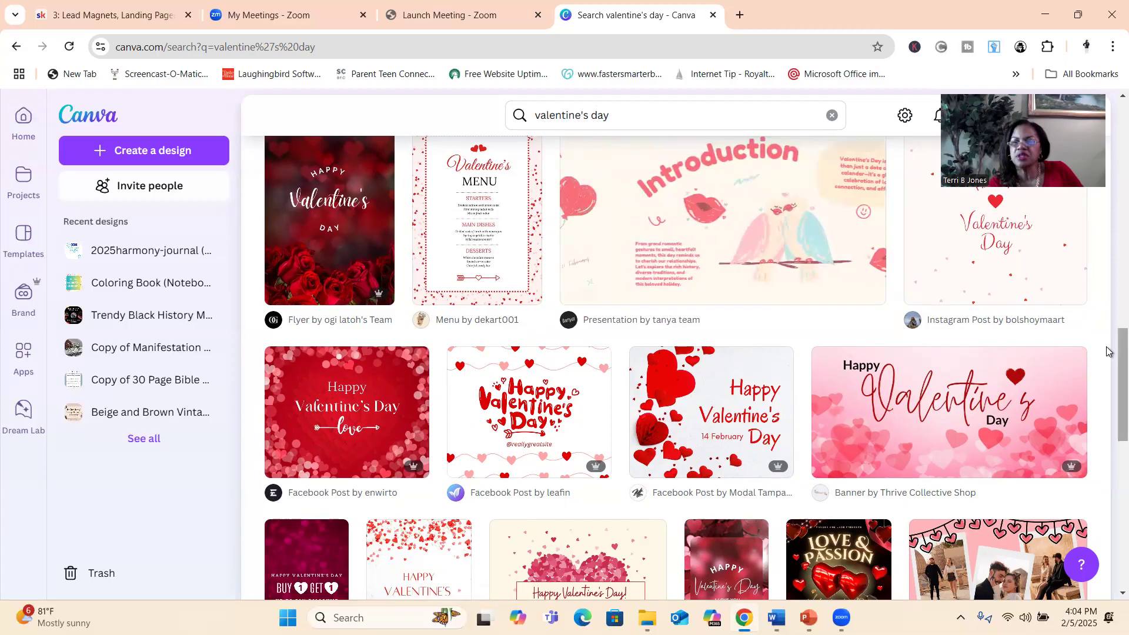
drag(1107, 355, 1107, 206)
scroll(1106, 205, up, 5)
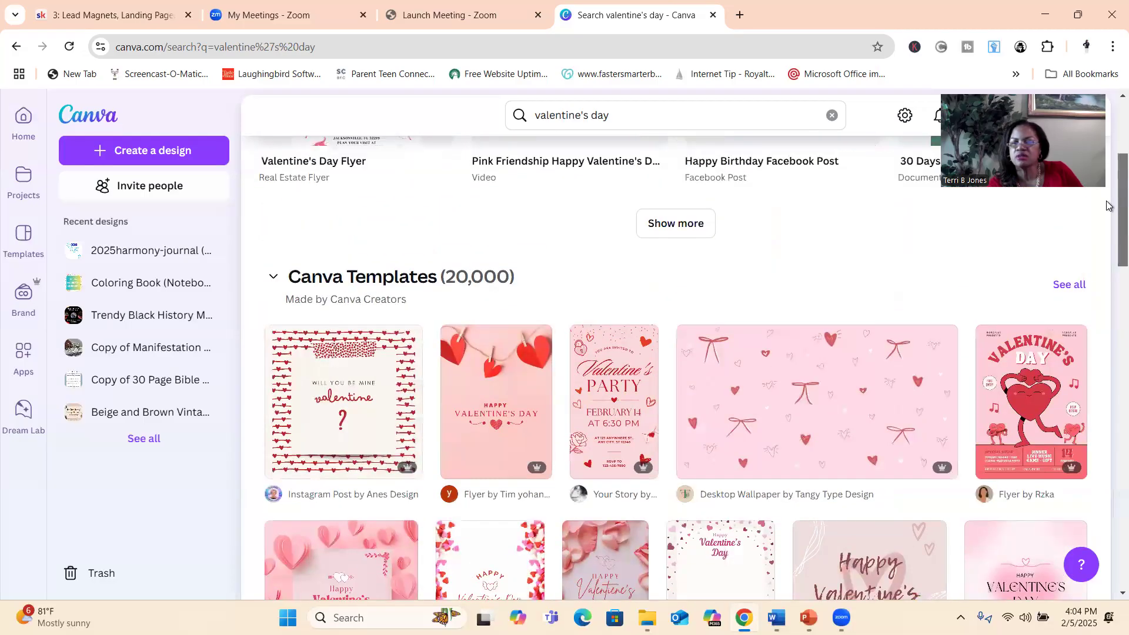
Step: Extend the search to "valentine's day games"
click(638, 119)
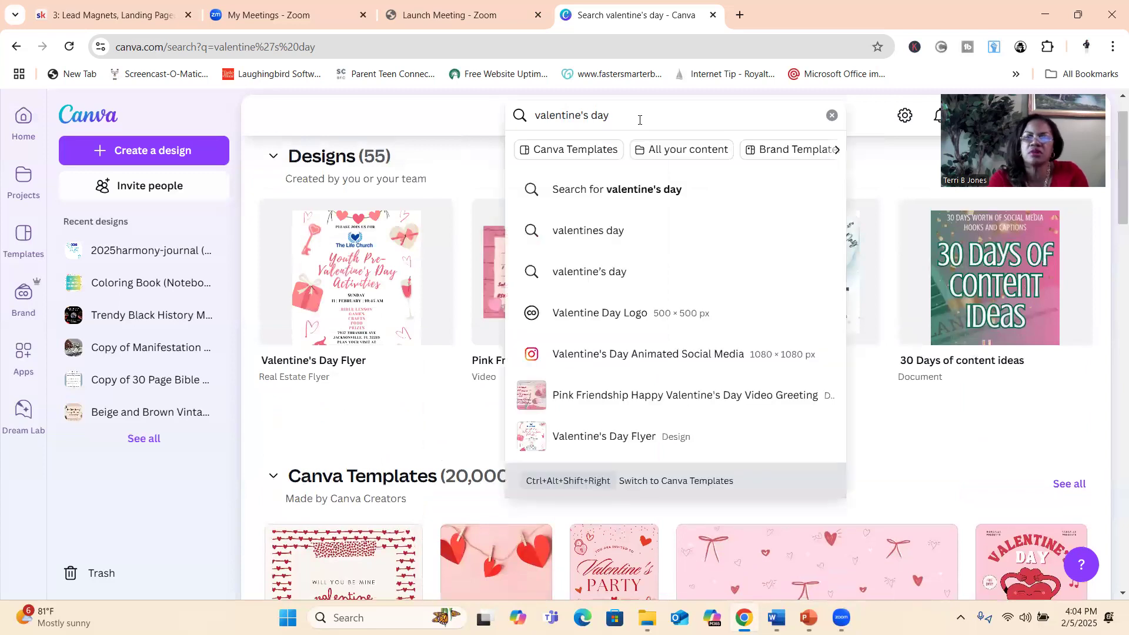
text(games)
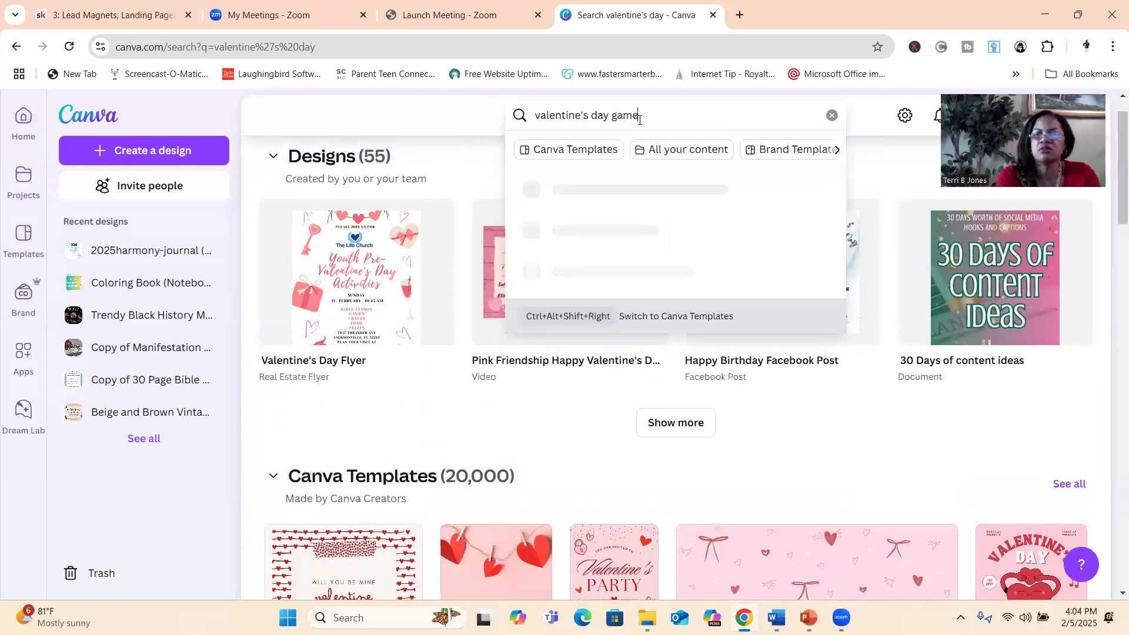
key(Return)
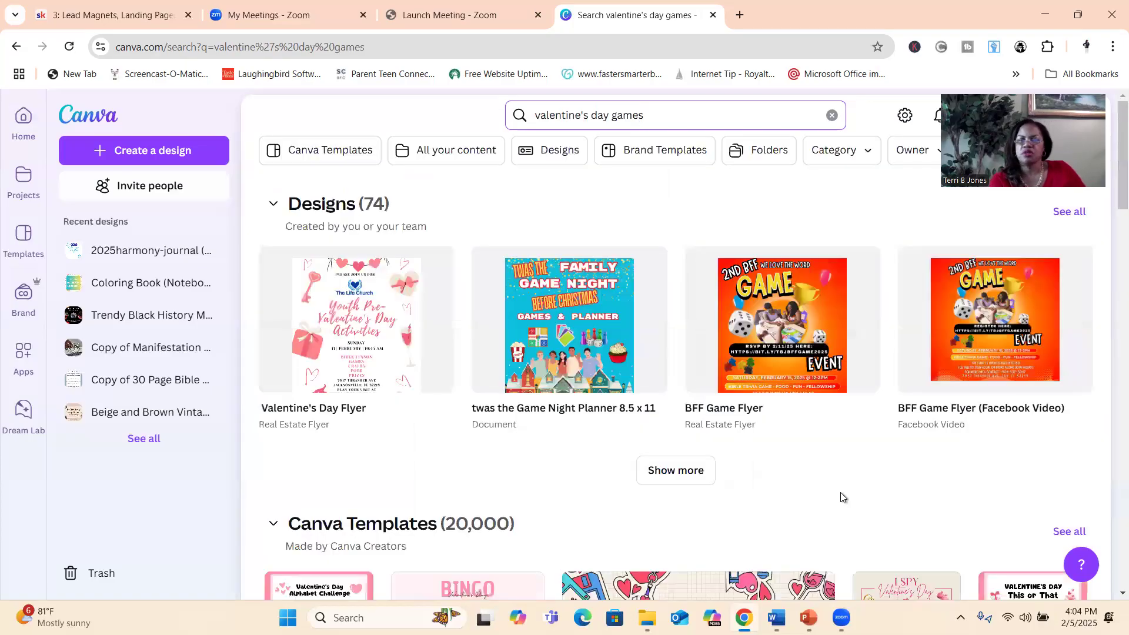
Step: Find the pink Valentine's Day Word Scramble worksheet among the game templates and open it for customizing
drag(1106, 201, 1107, 268)
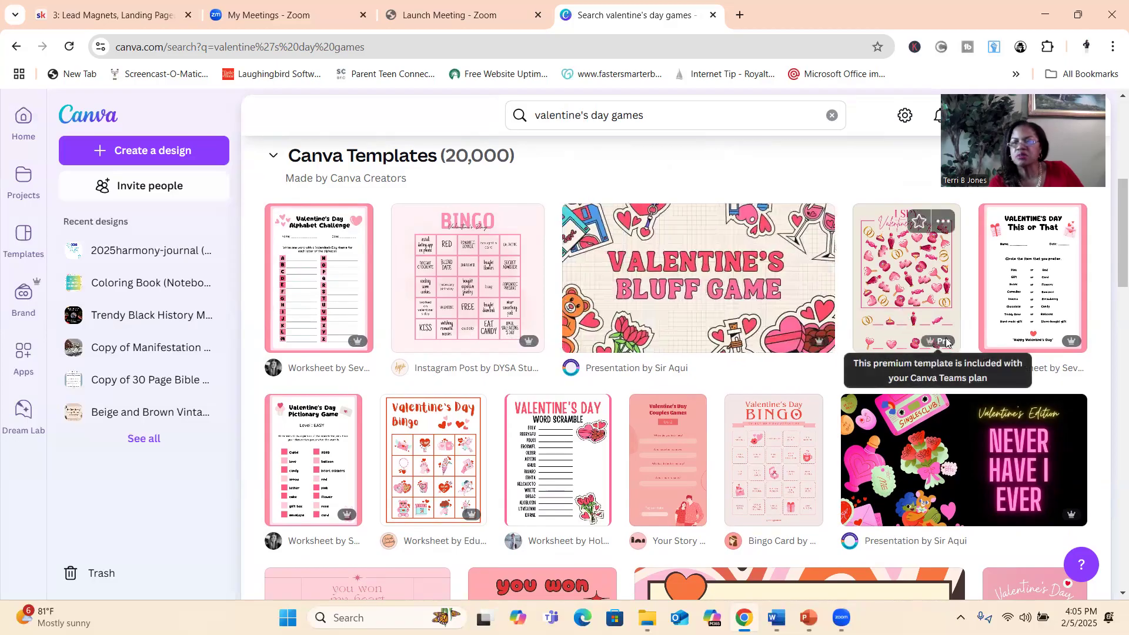
scroll(1106, 220, down, 3)
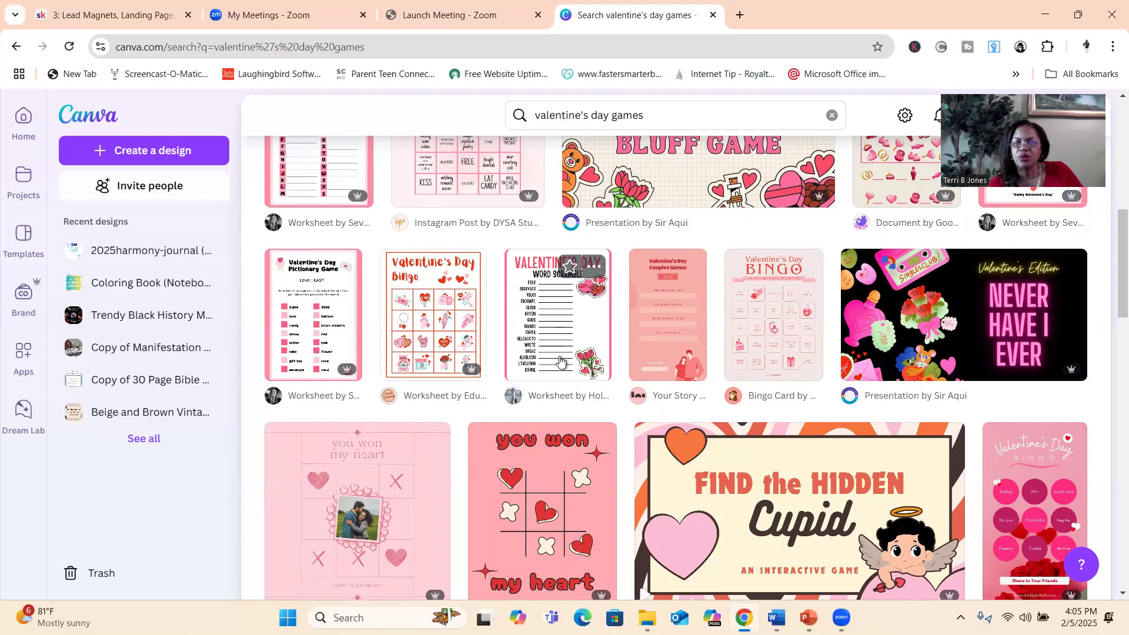
scroll(1108, 263, down, 1)
scroll(1107, 263, down, 1)
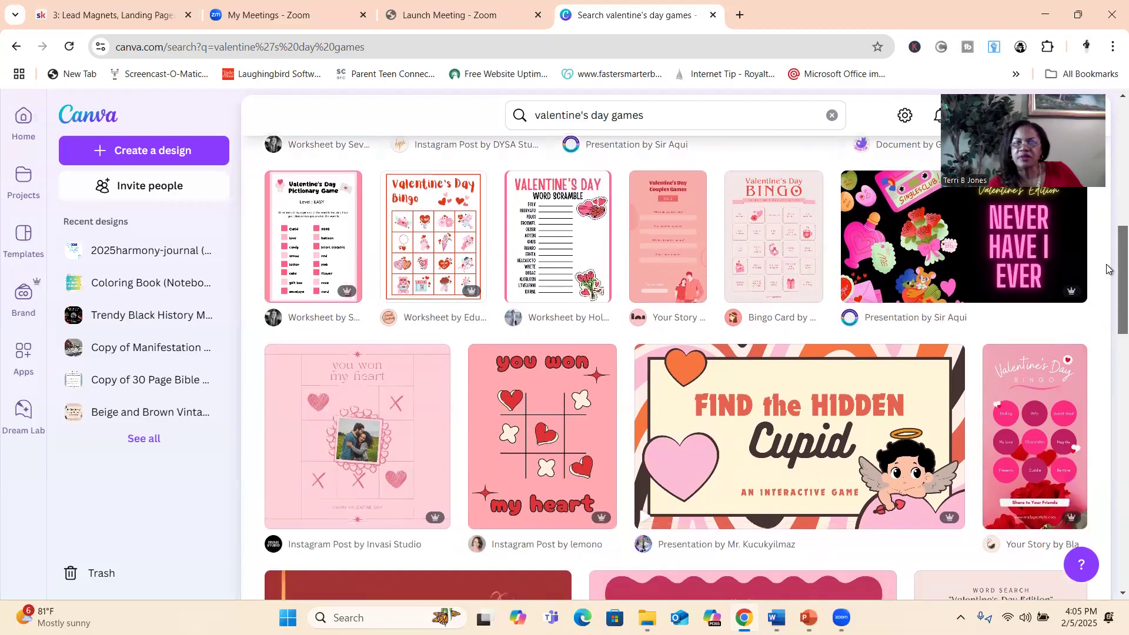
scroll(1108, 263, up, 1)
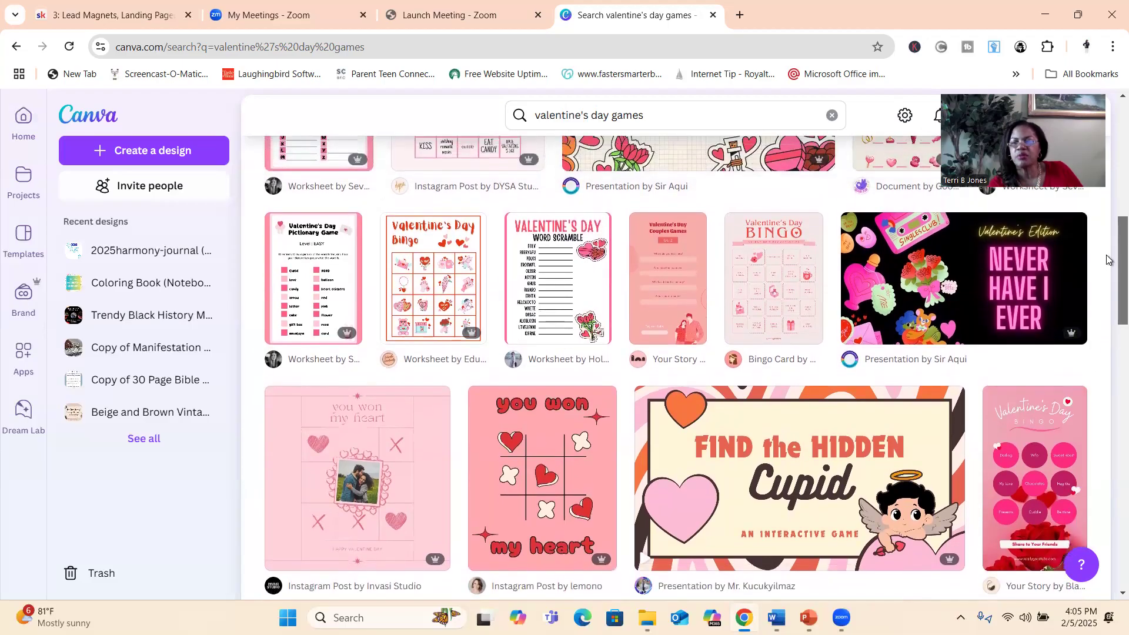
click(559, 274)
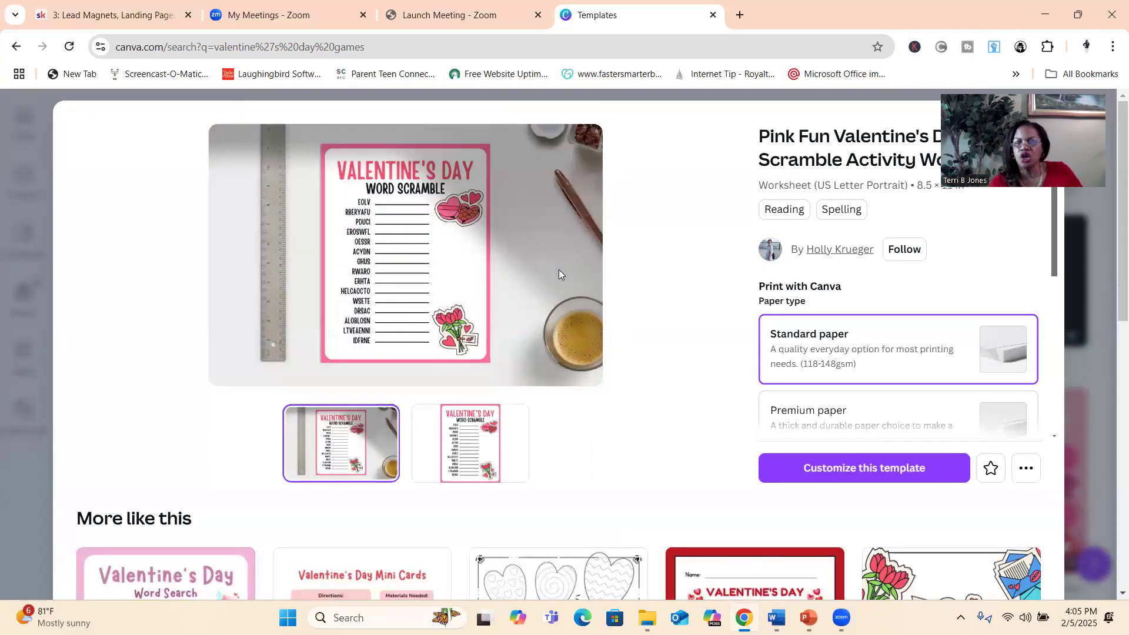
click(850, 475)
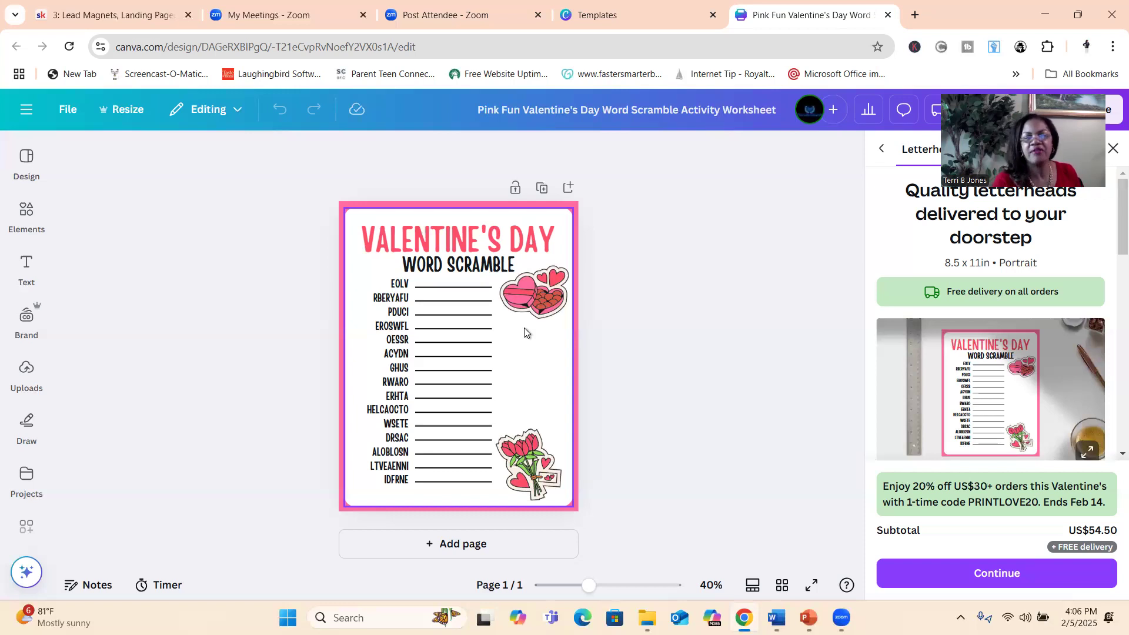
Step: Change the second scrambled word on the worksheet to "TRBEKSAF"
click(27, 479)
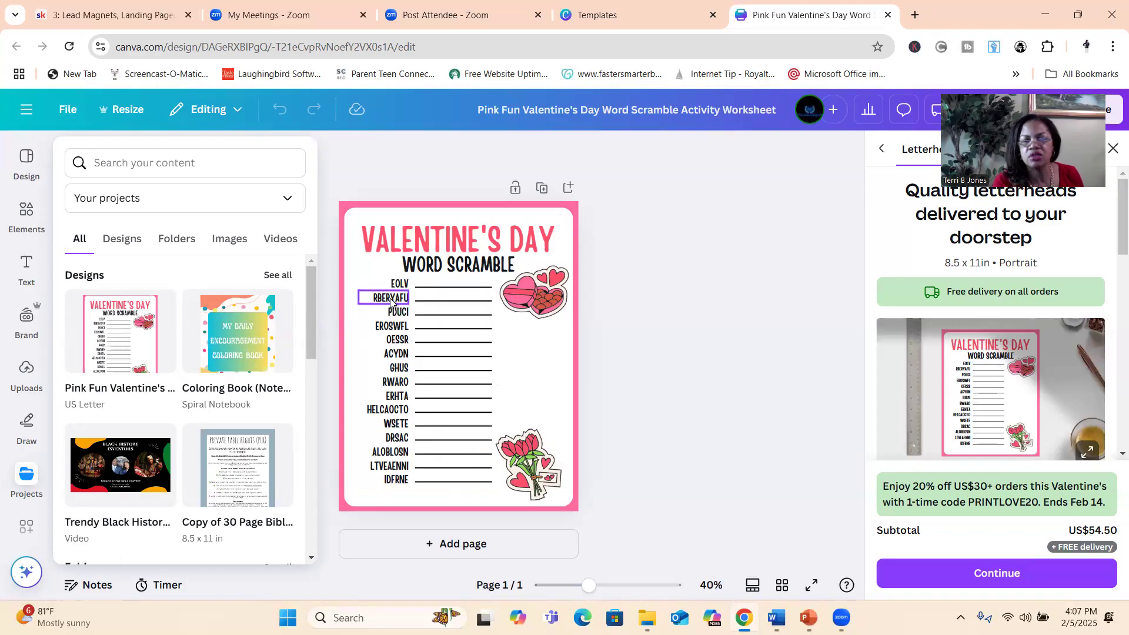
double_click(391, 299)
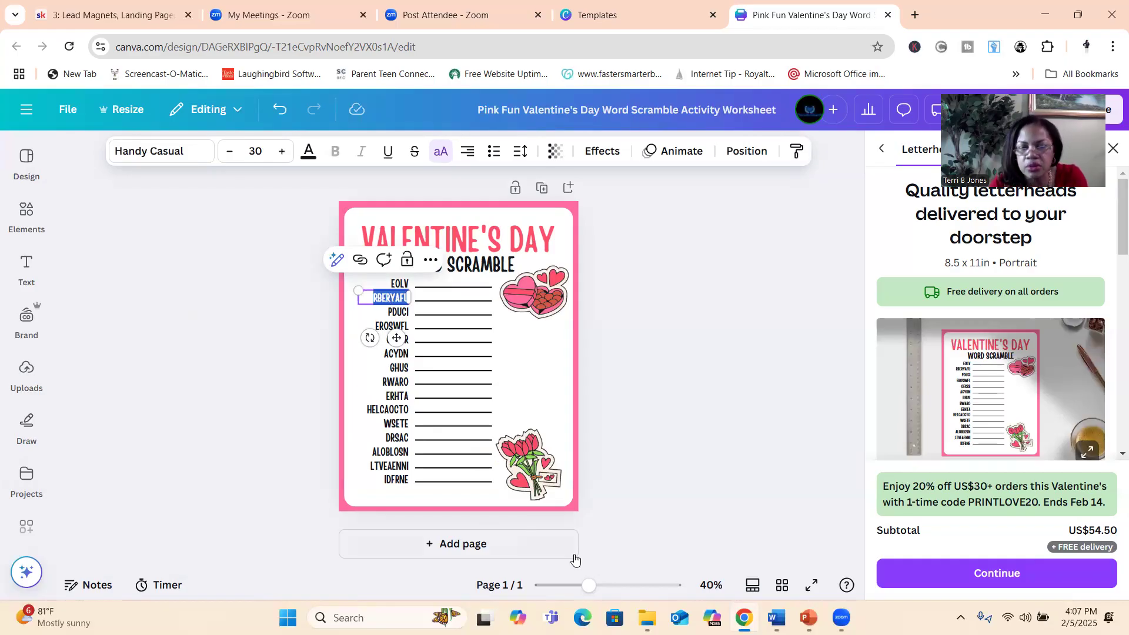
mouse_move(589, 585)
mouse_down()
mouse_move(638, 594)
mouse_move(588, 583)
mouse_move(600, 585)
mouse_up()
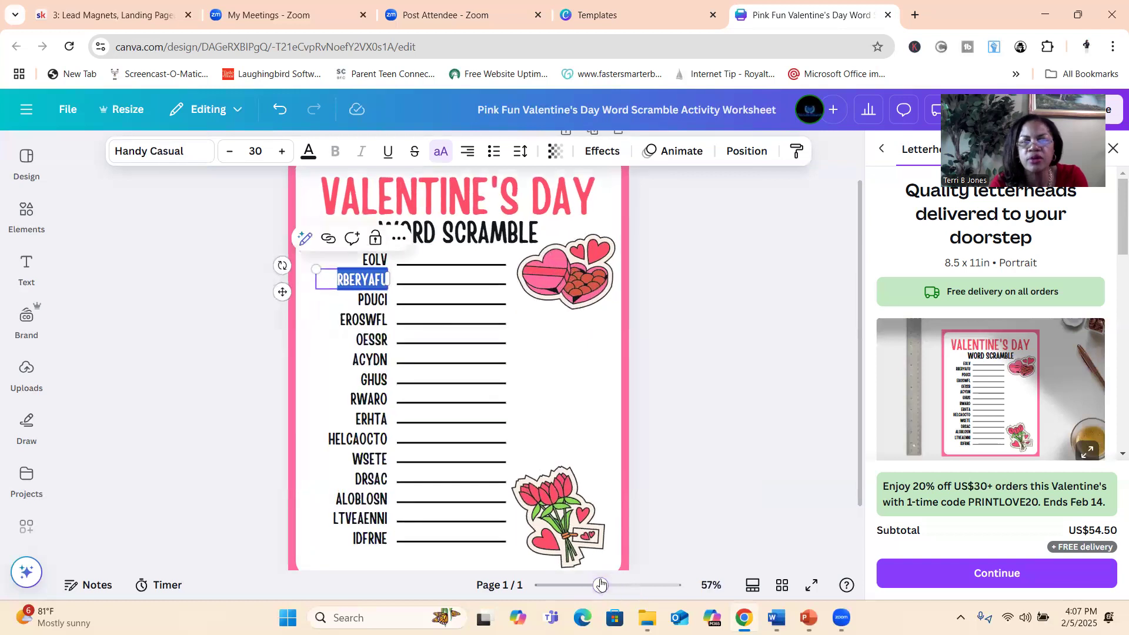
click(350, 287)
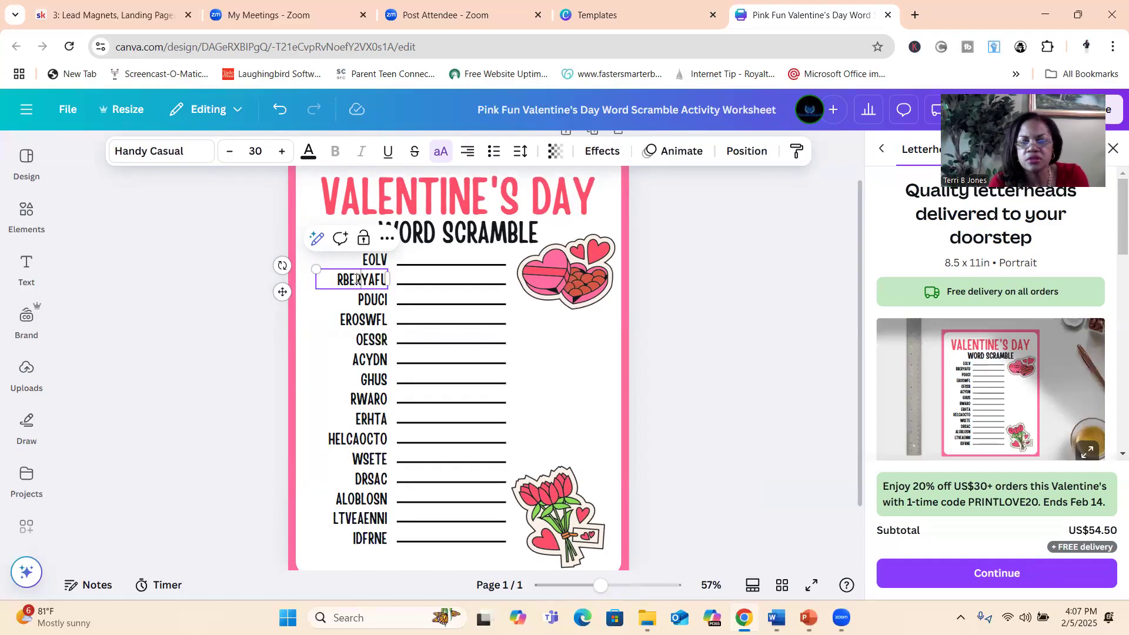
key(BackSpace)
text(R)
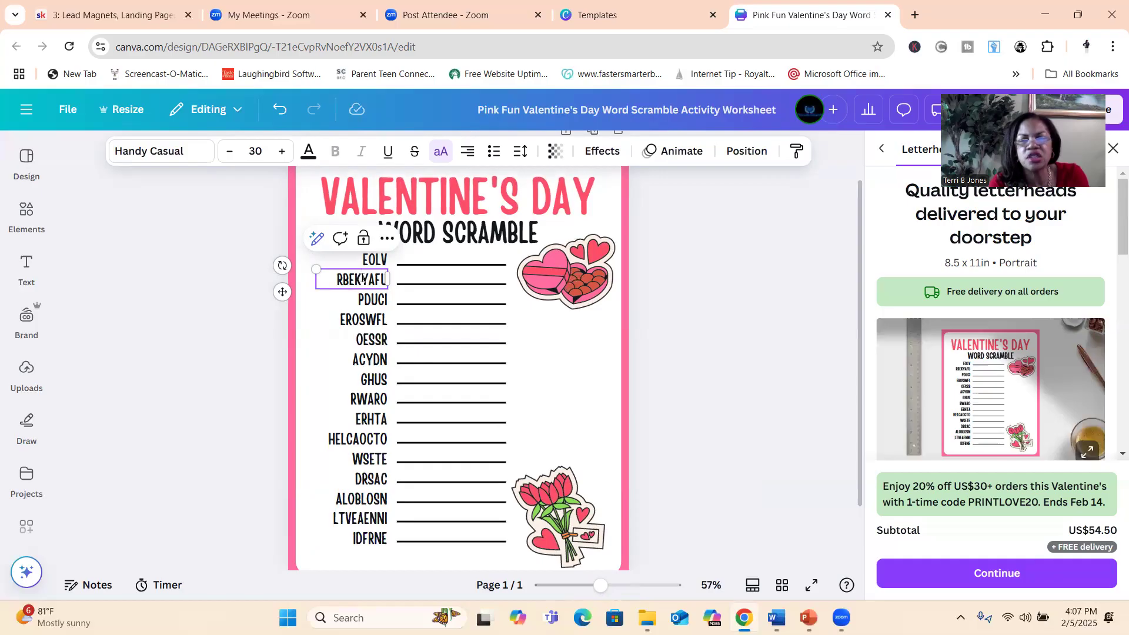
key(BackSpace)
text(S)
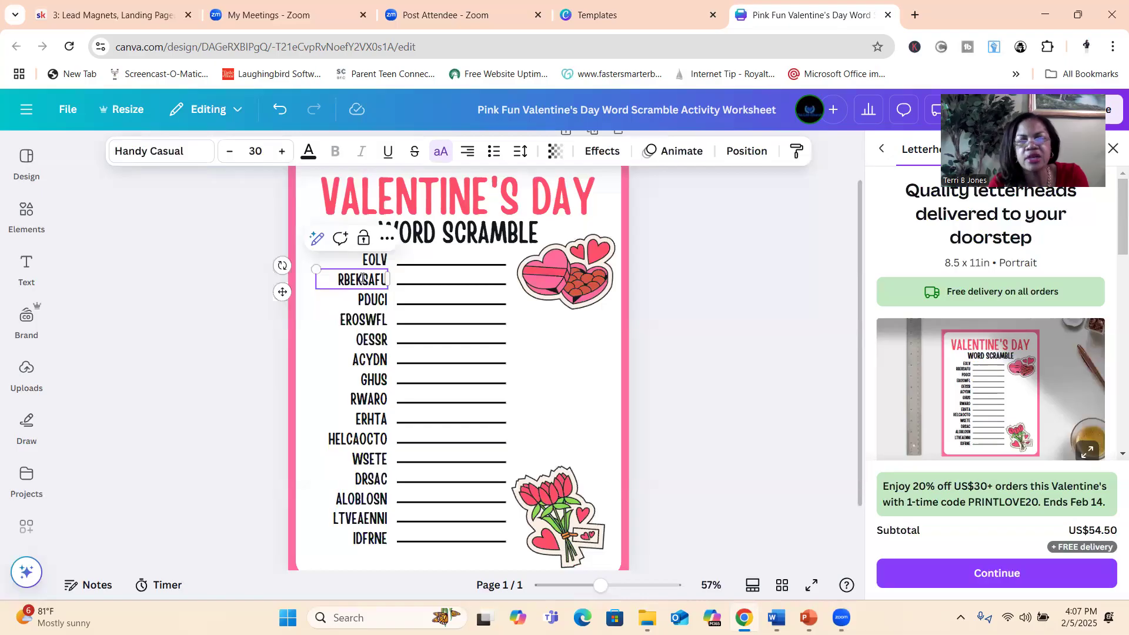
key(BackSpace)
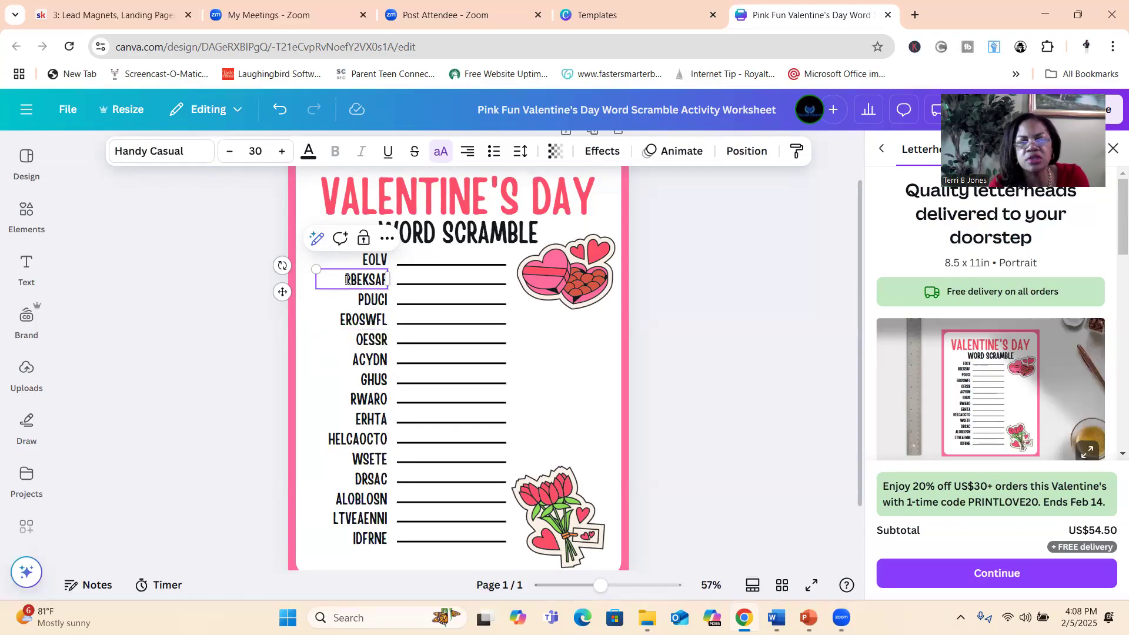
text(T)
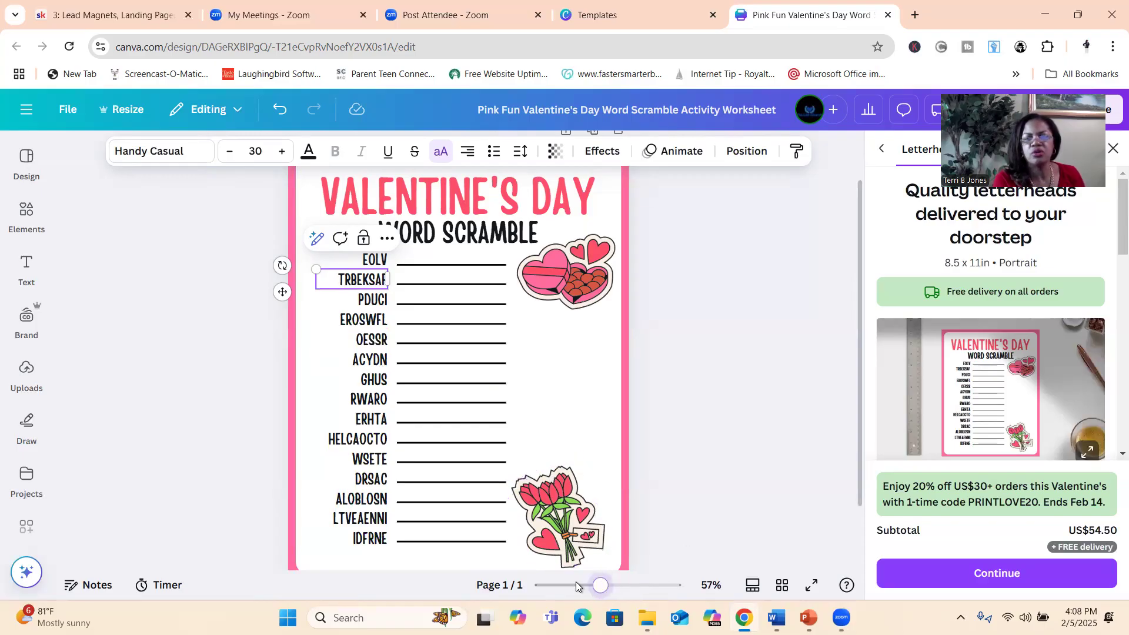
Step: Open the third scrambled word on the worksheet, "PDUCI", for text editing
right_click(577, 581)
click(573, 584)
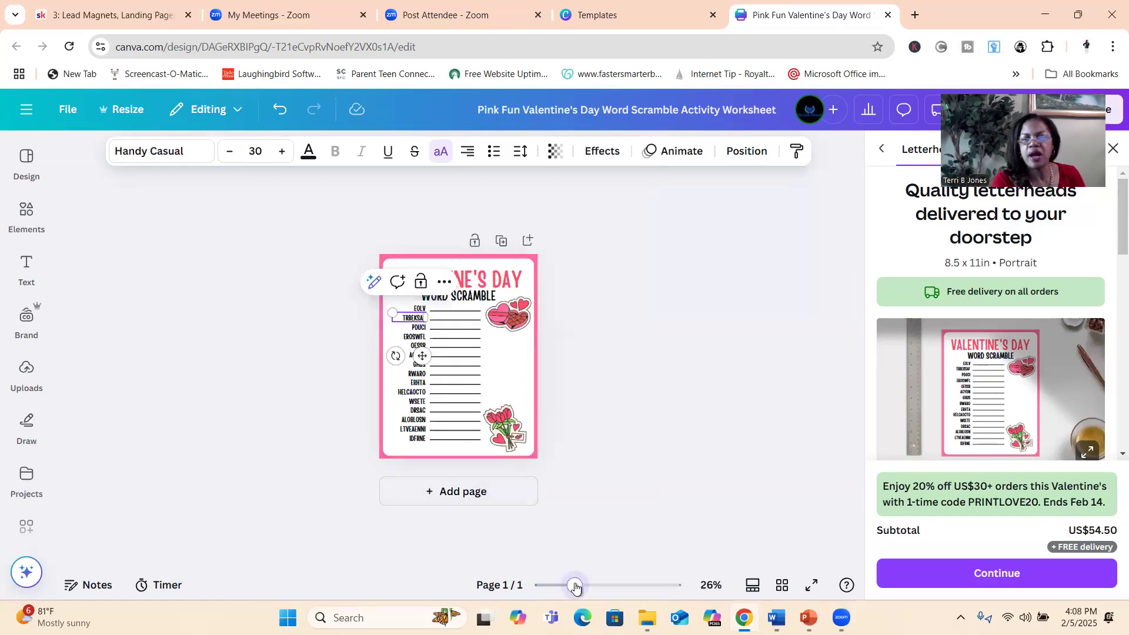
right_click(595, 586)
click(574, 587)
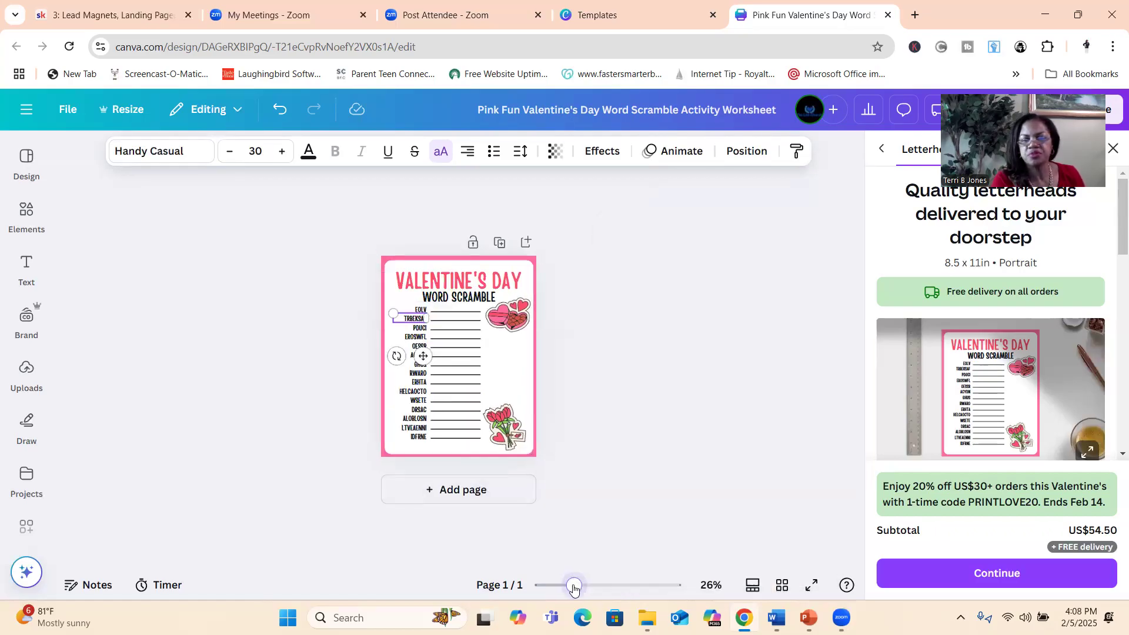
drag(573, 587, 595, 586)
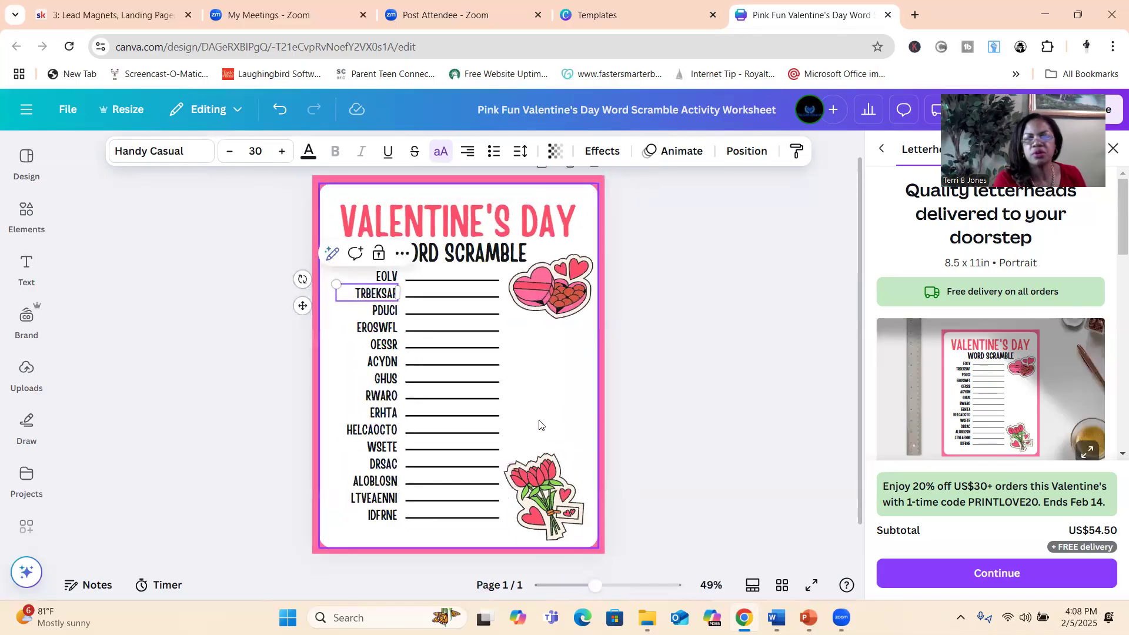
click(543, 361)
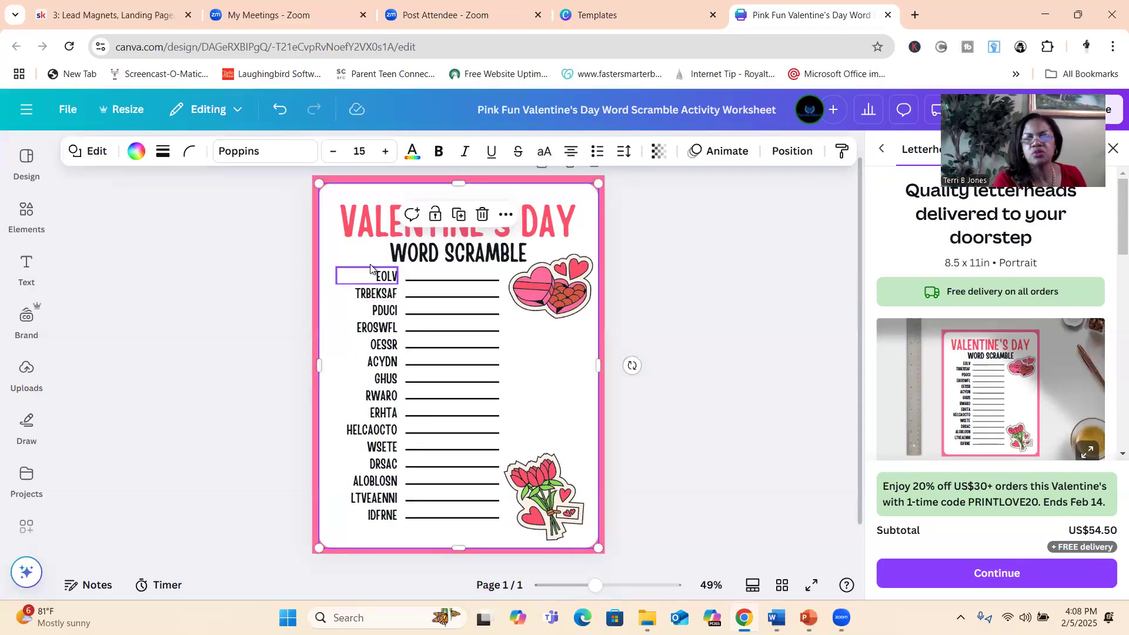
click(379, 313)
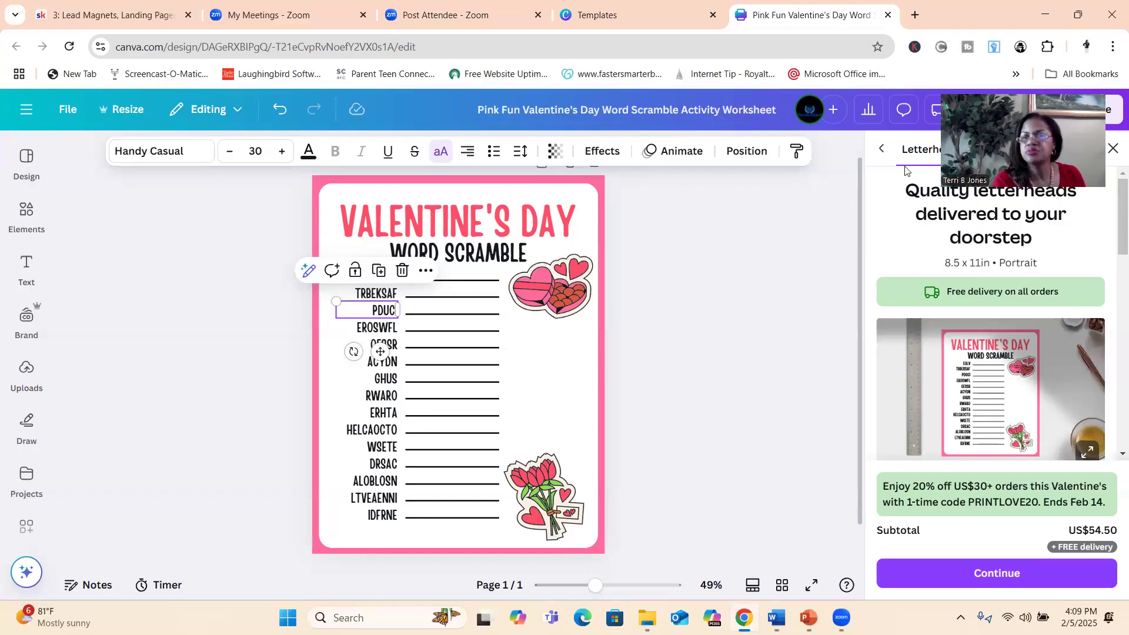
Step: Examine the file types offered for downloading the worksheet, including the PDF Print option, without downloading it
click(1106, 114)
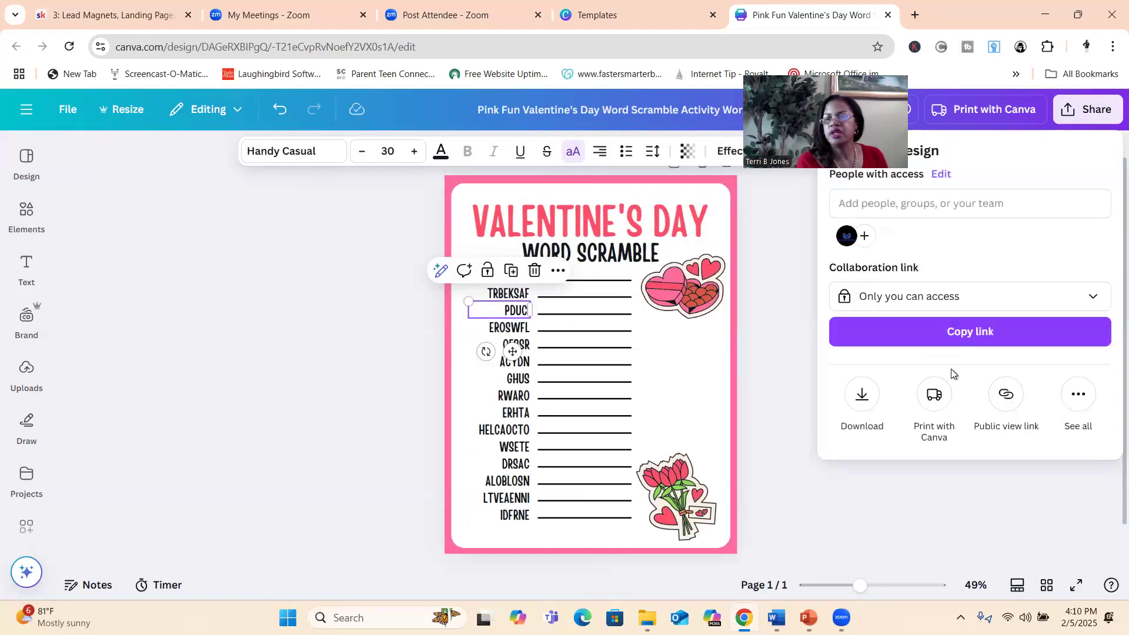
click(860, 395)
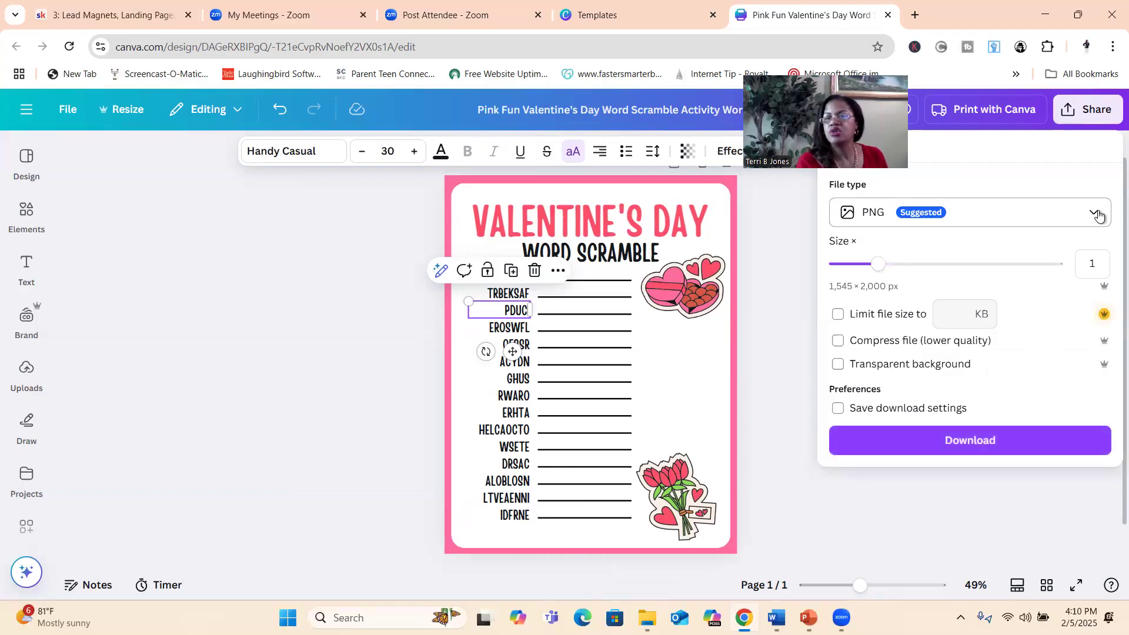
click(1101, 216)
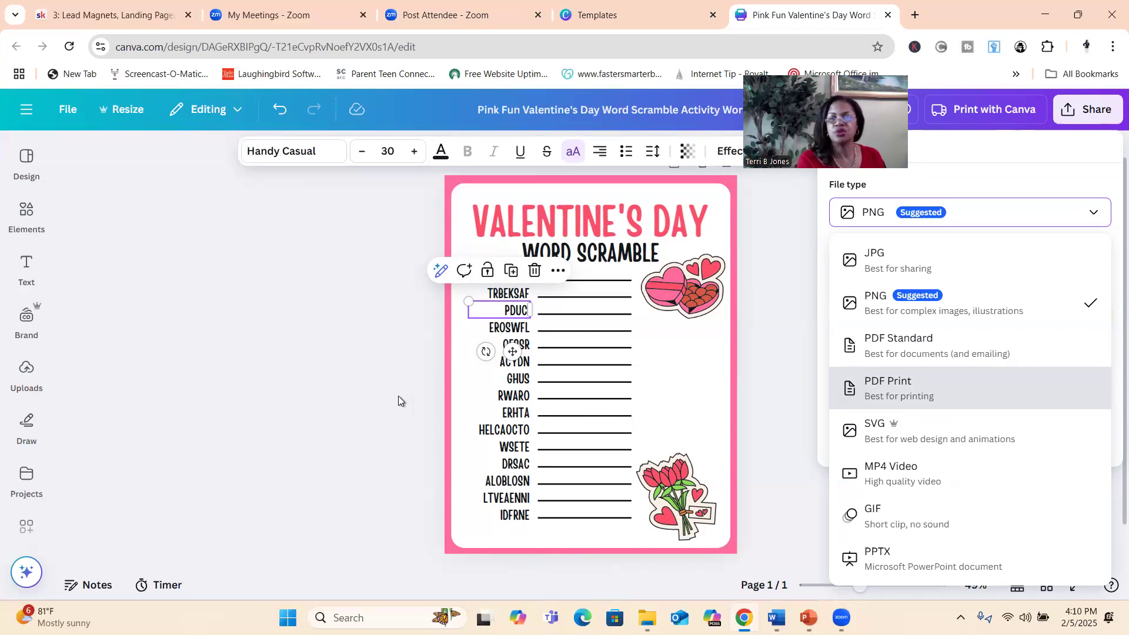
key(Escape)
key(Escape)
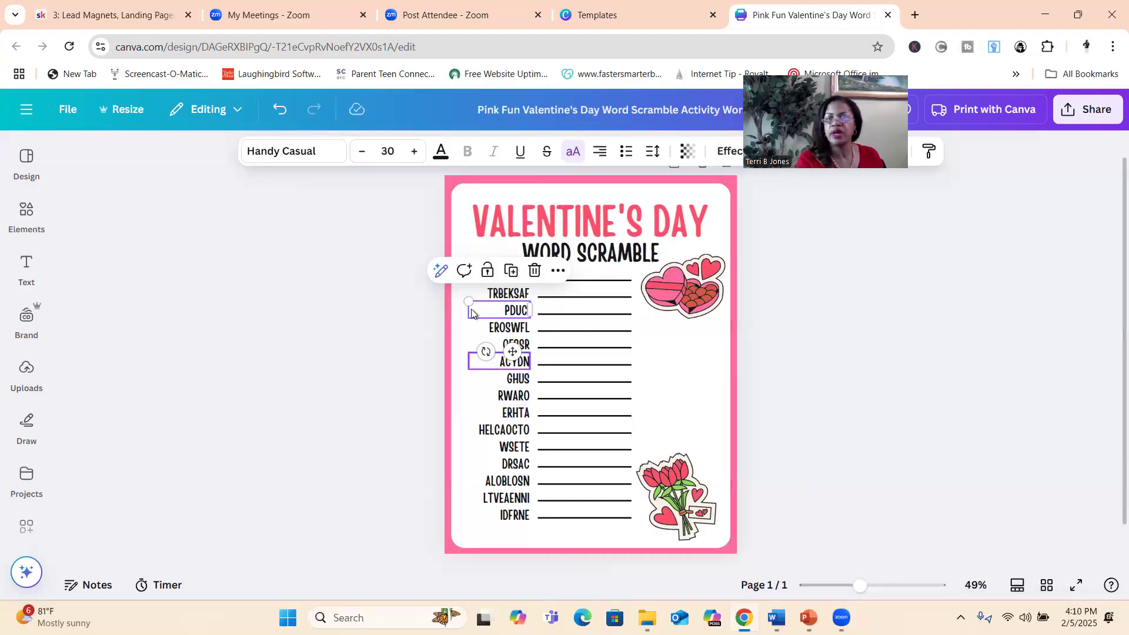
Step: Search the design elements for "breakfast" and show all of the matching graphics
click(673, 297)
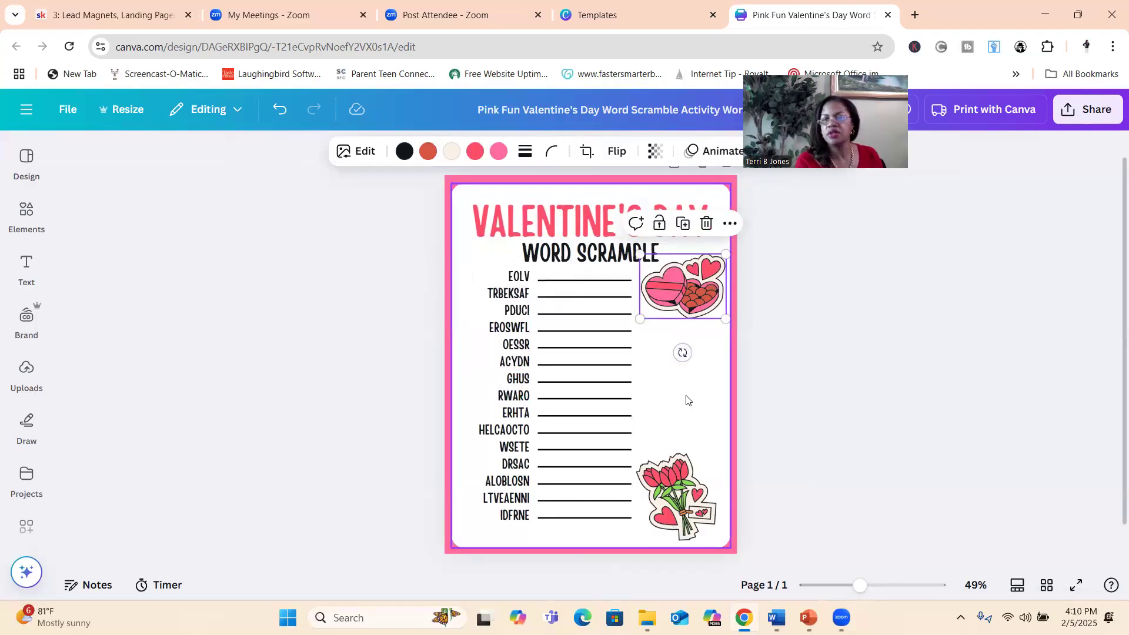
click(685, 504)
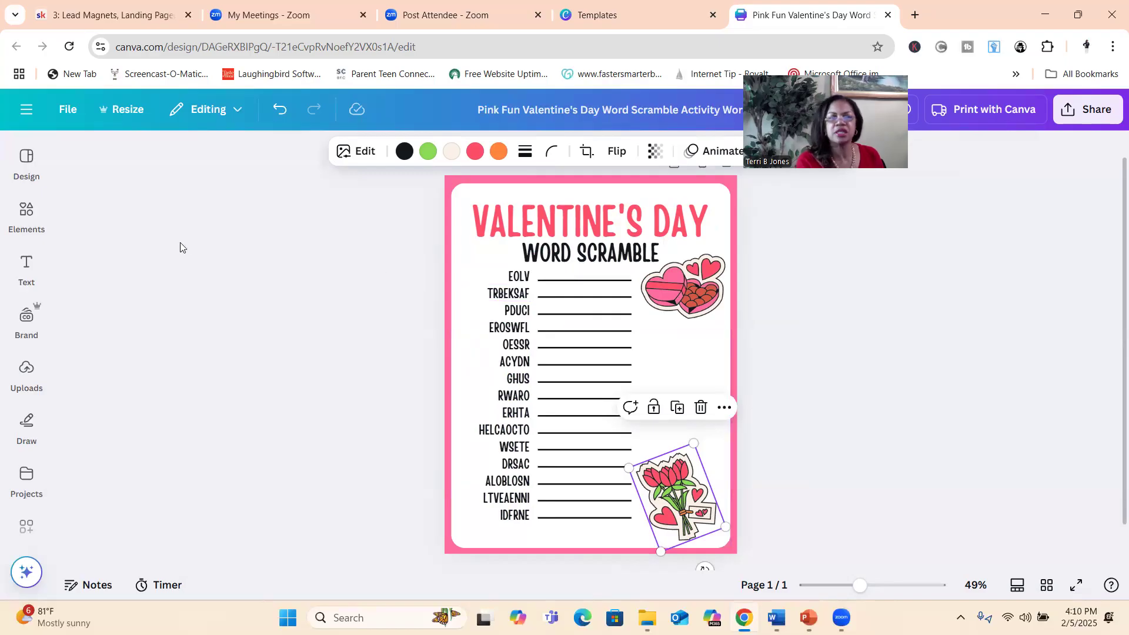
click(31, 219)
click(134, 155)
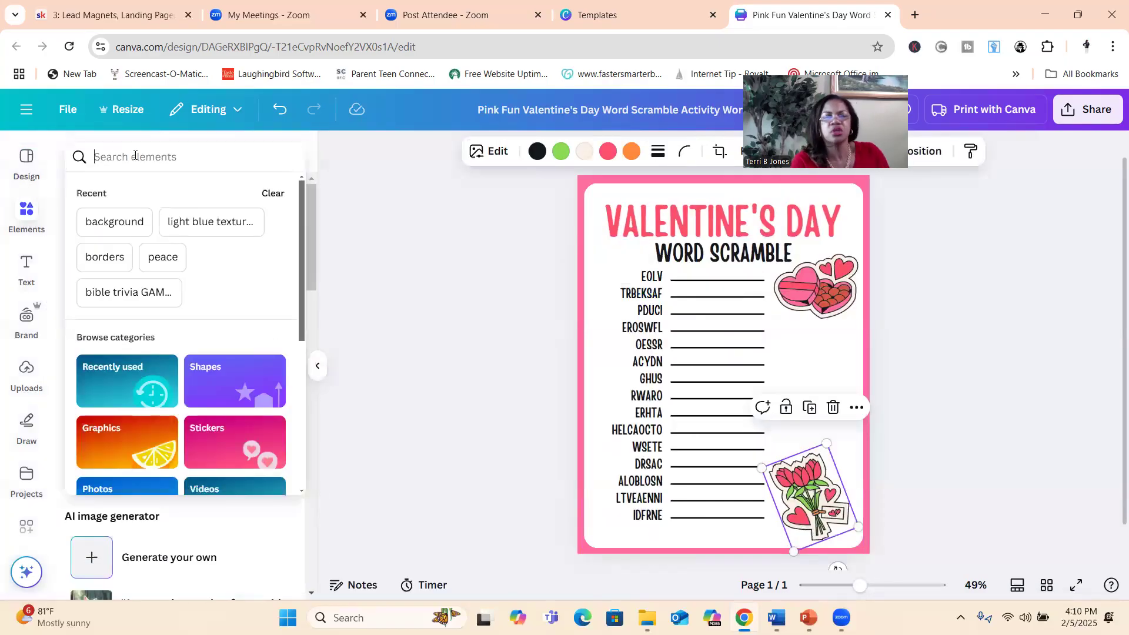
text(breakfast)
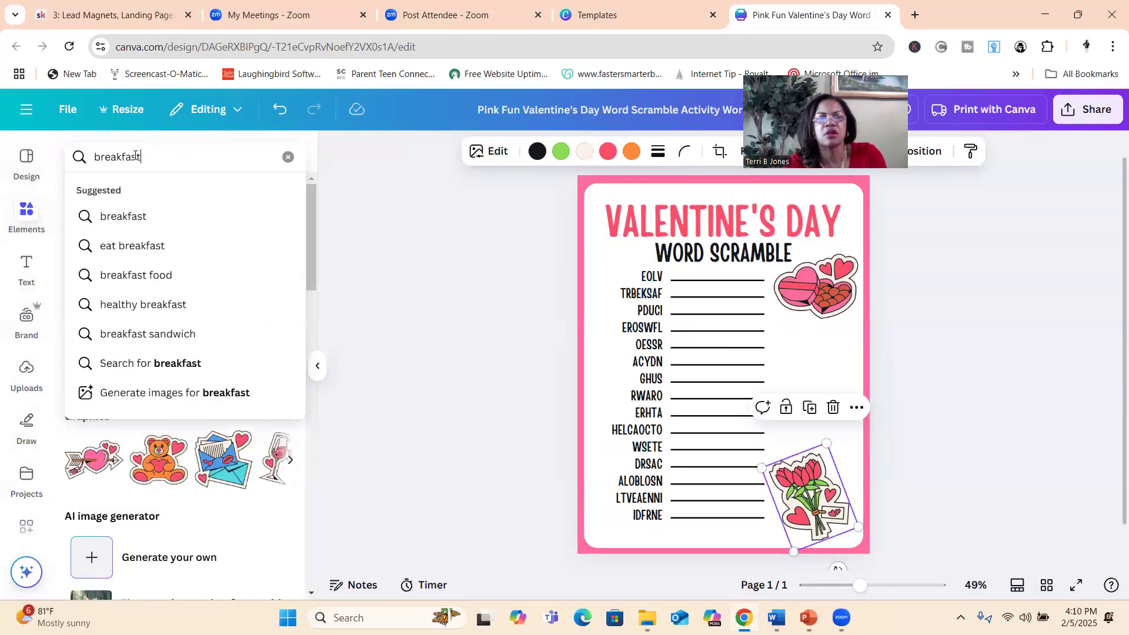
key(Return)
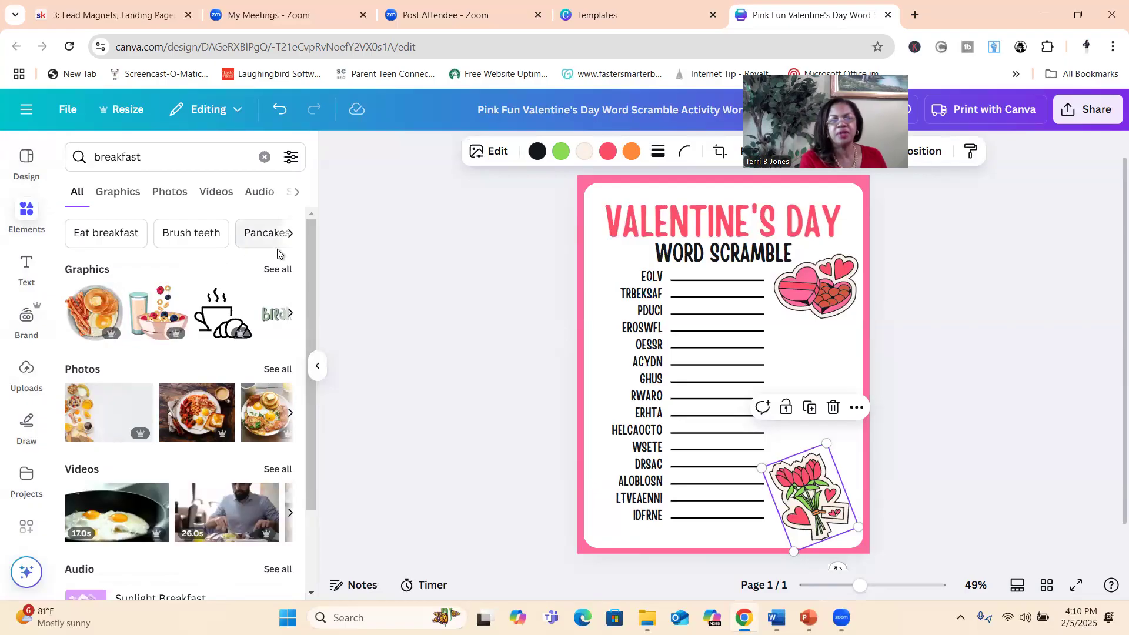
click(278, 269)
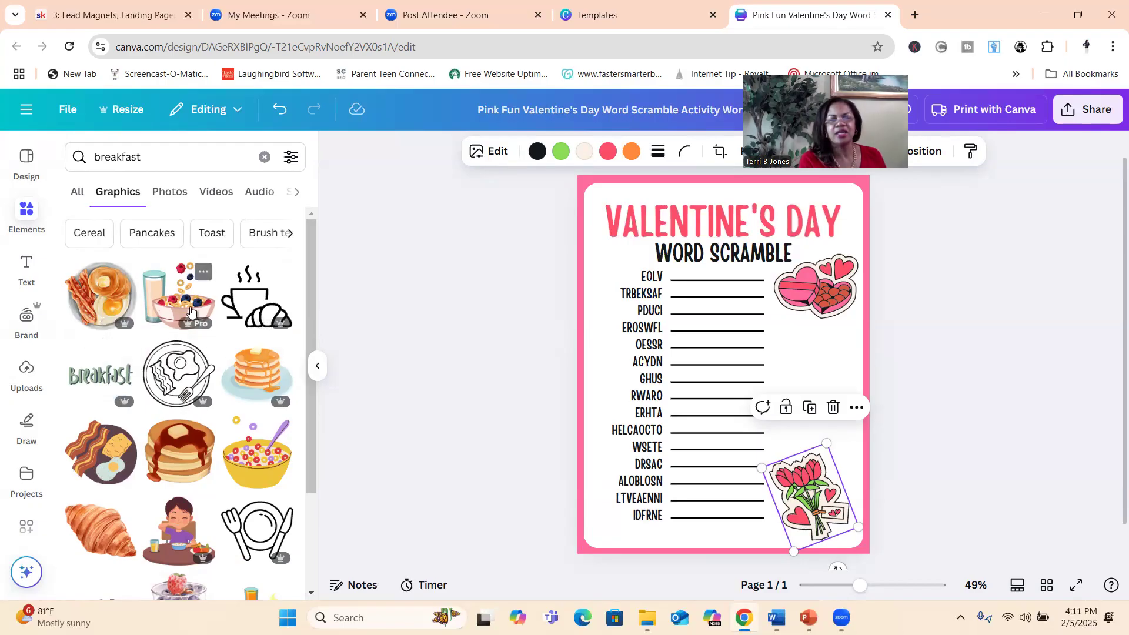
Step: Filter the breakfast graphics to free items only
click(291, 158)
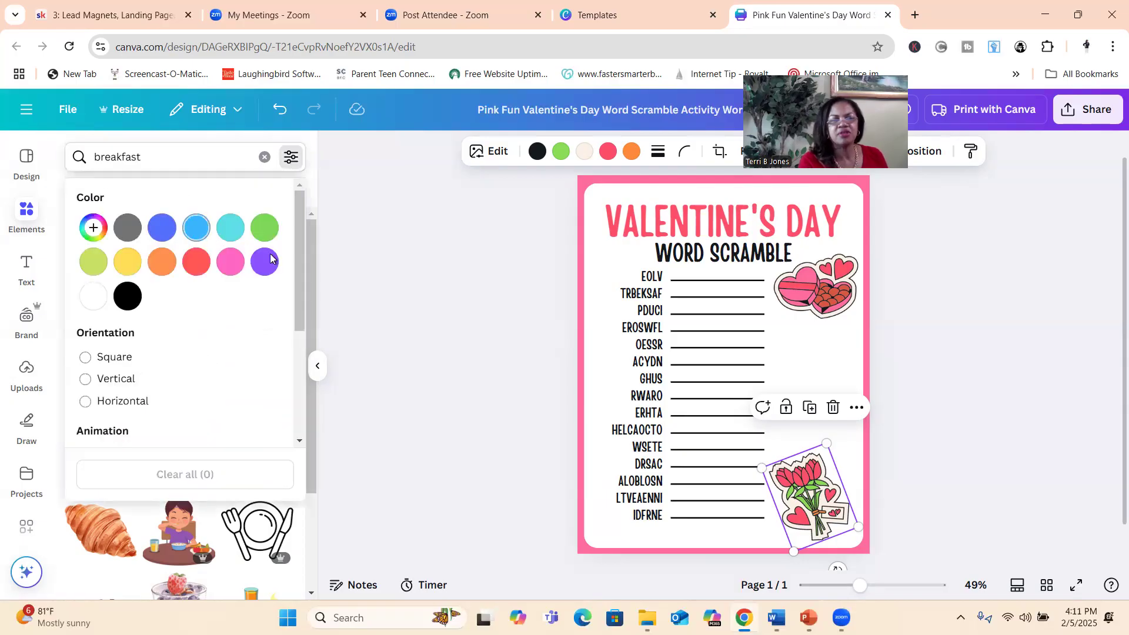
drag(298, 271, 325, 397)
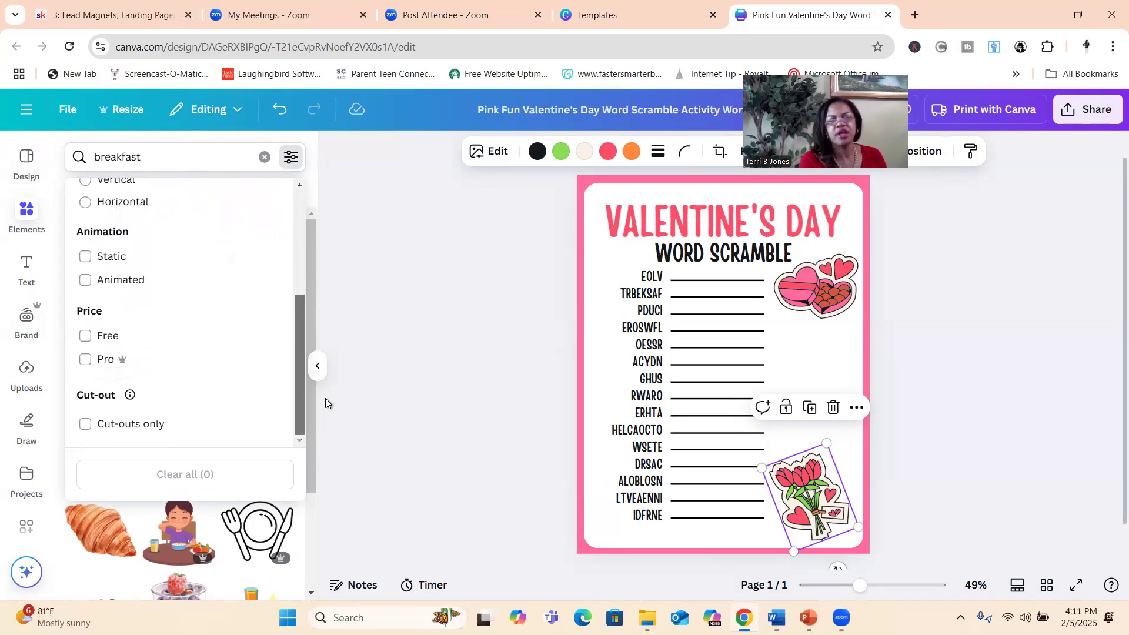
click(85, 339)
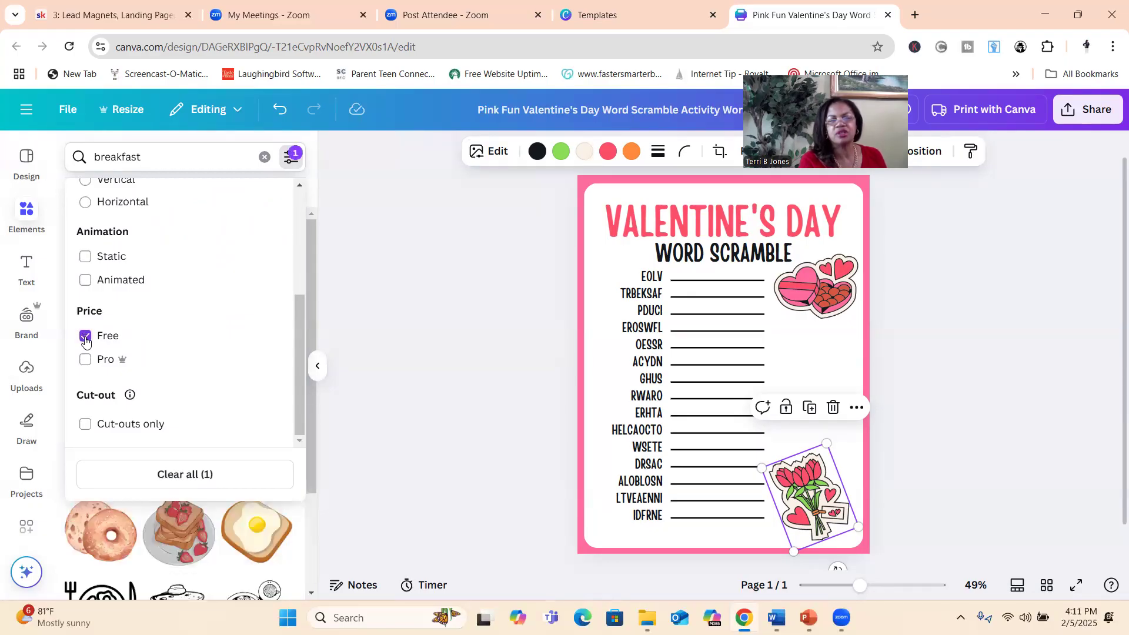
click(374, 214)
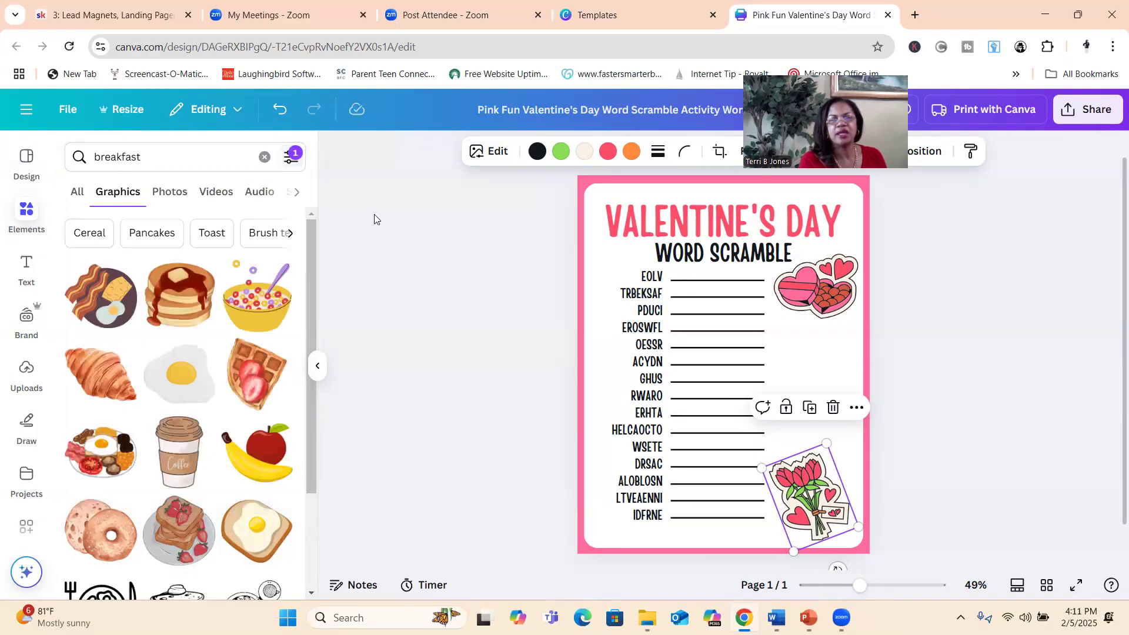
click(374, 214)
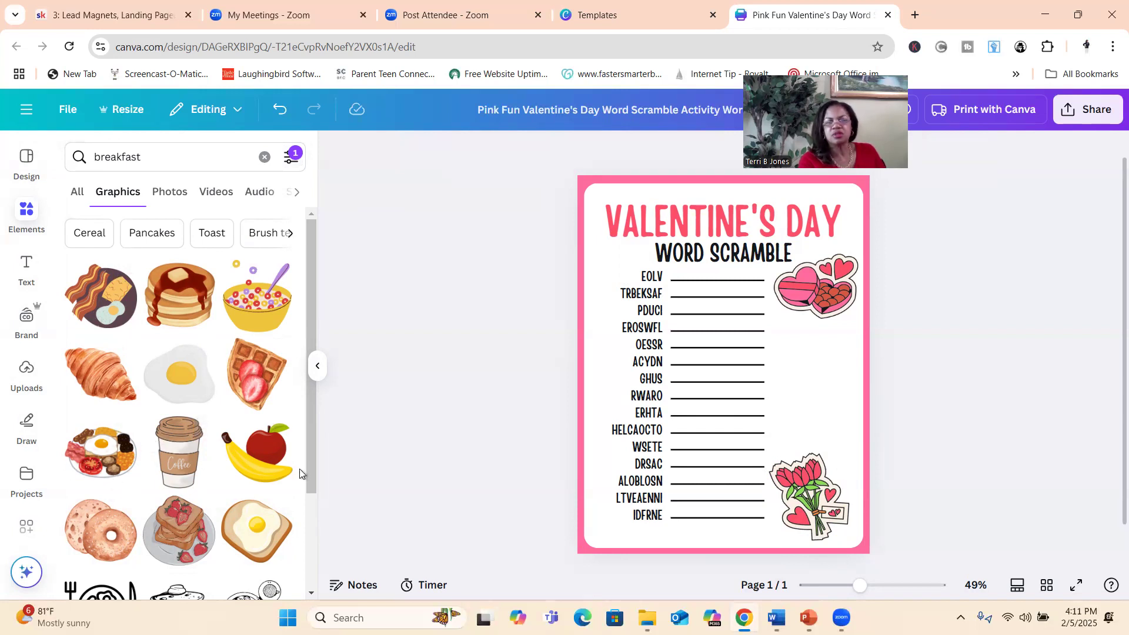
Step: Look through the free breakfast graphics and delete the flower bouquet from the worksheet's lower right corner
drag(312, 450, 327, 559)
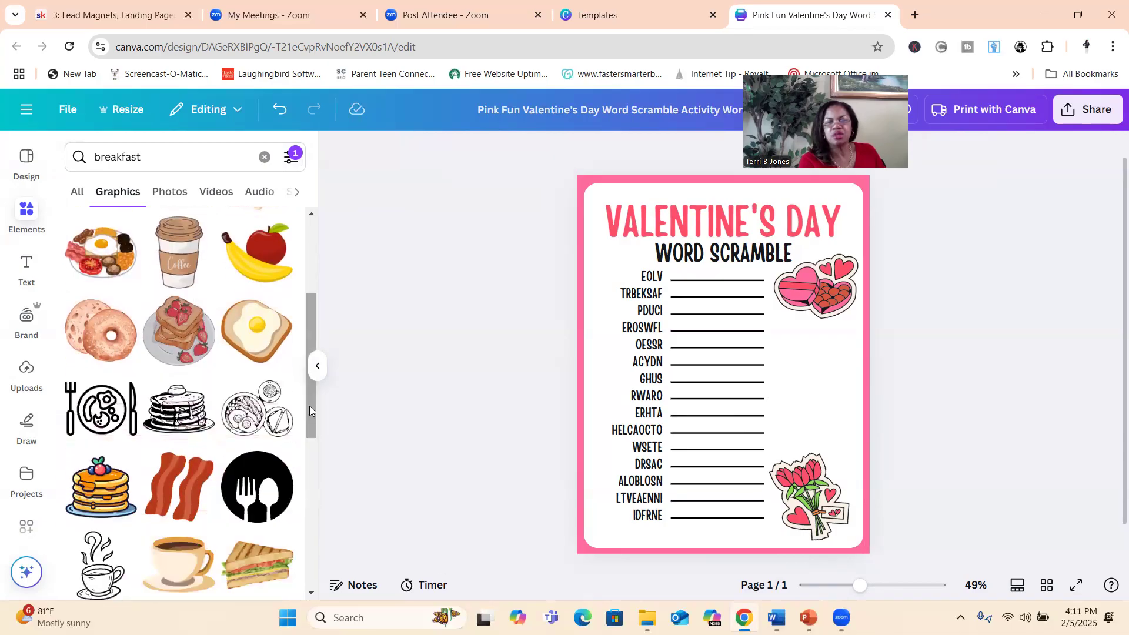
drag(309, 408, 315, 423)
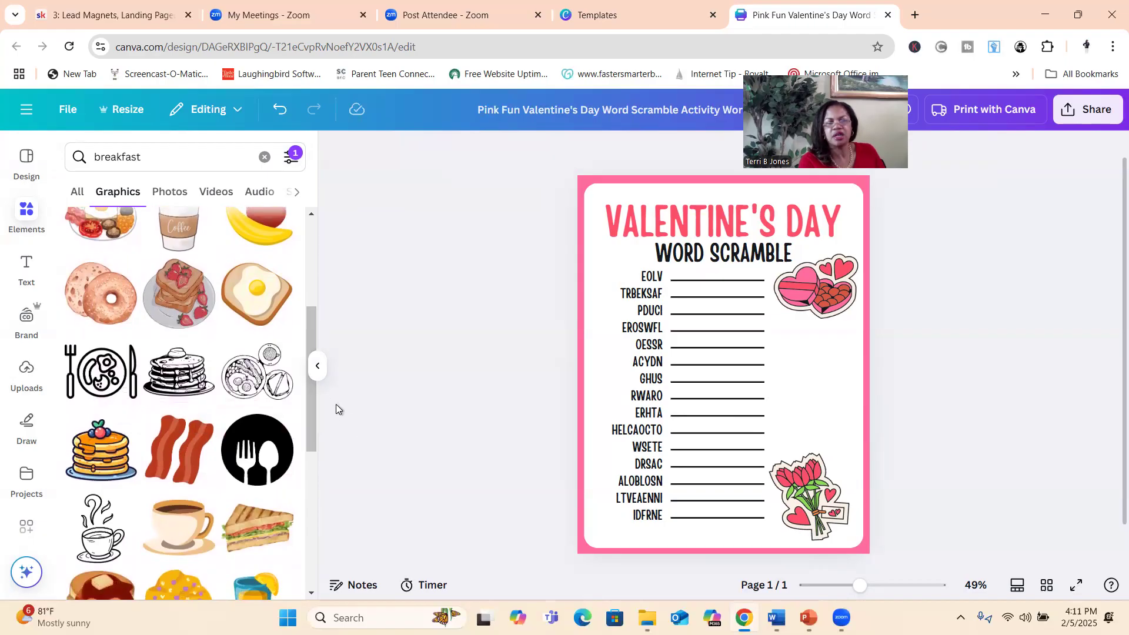
drag(311, 403, 315, 464)
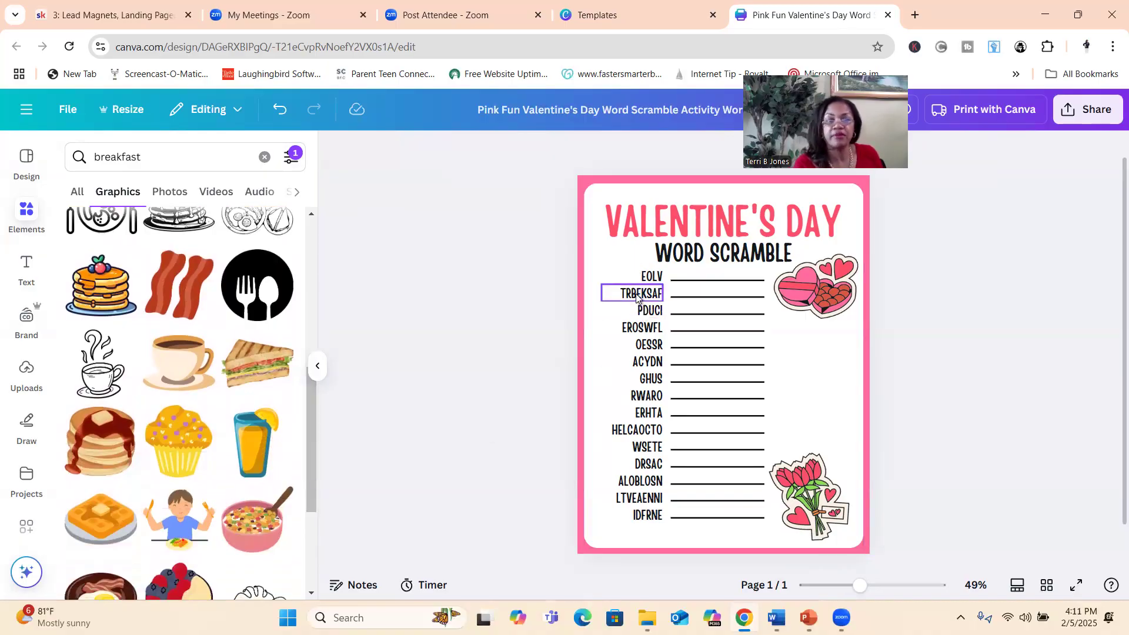
click(816, 479)
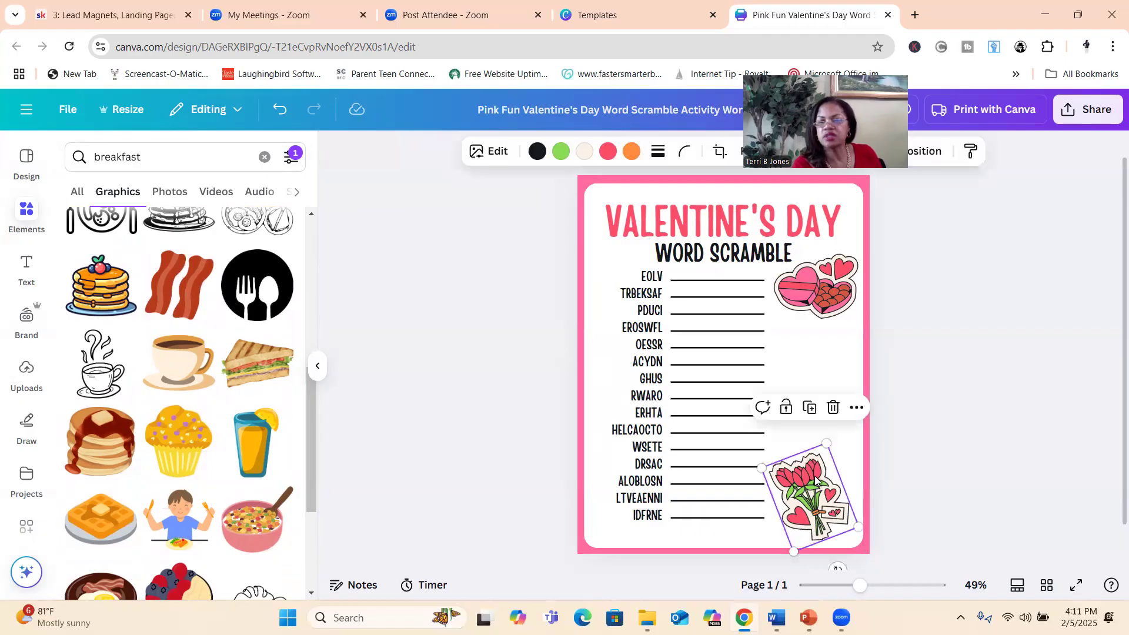
click(834, 410)
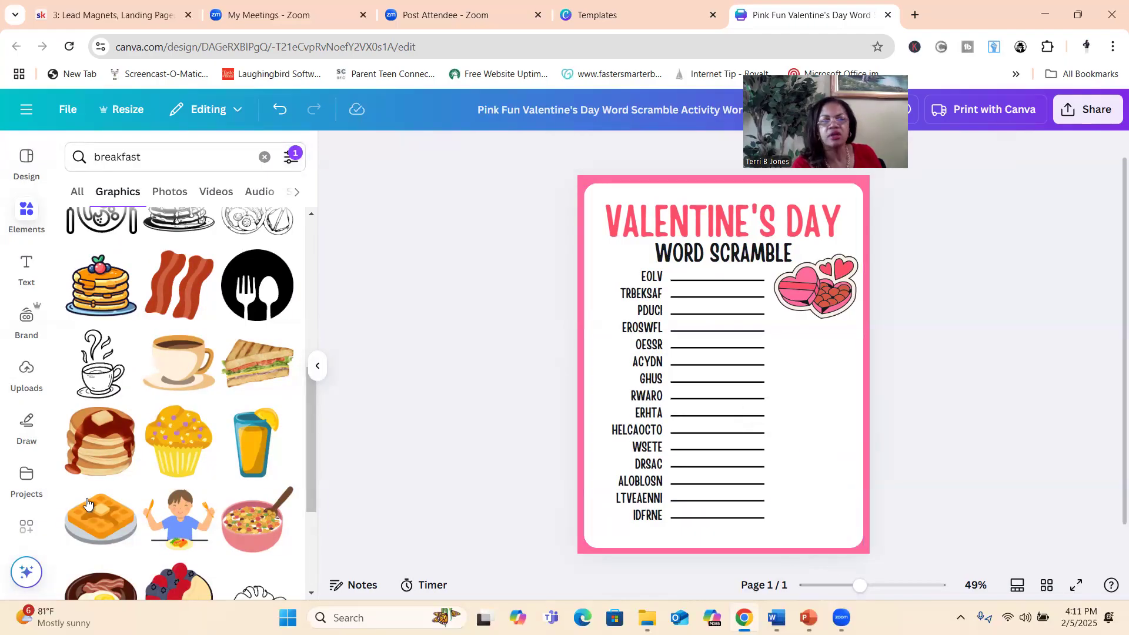
Step: Add the berry-topped pancake stack graphic to the worksheet's empty lower right corner and shrink it to fit beside the answer lines
click(79, 292)
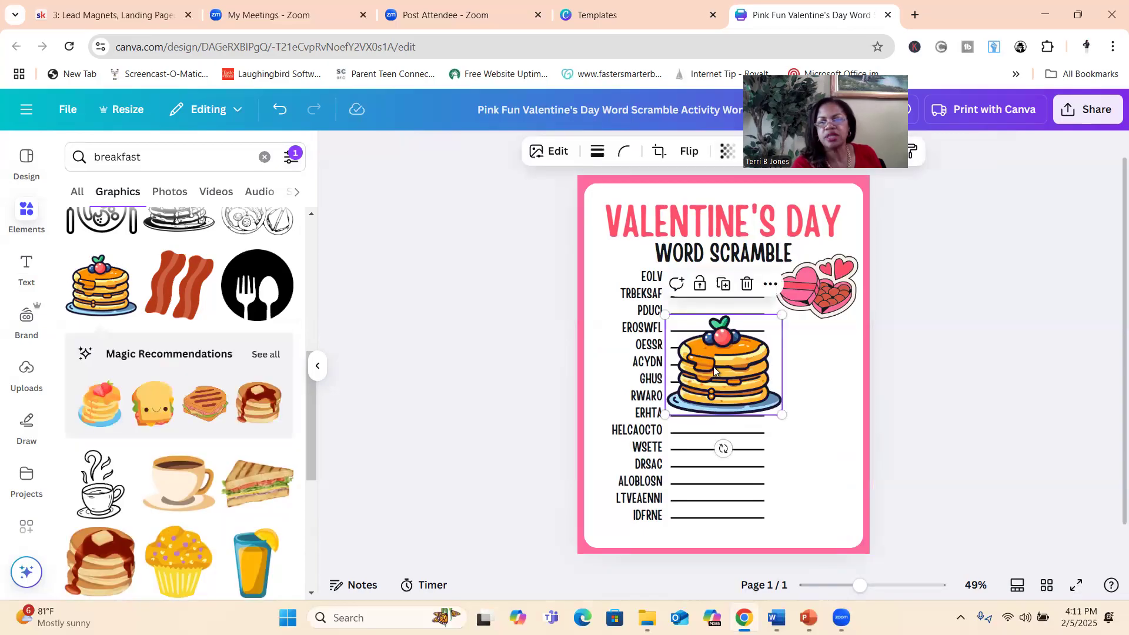
drag(713, 373, 812, 482)
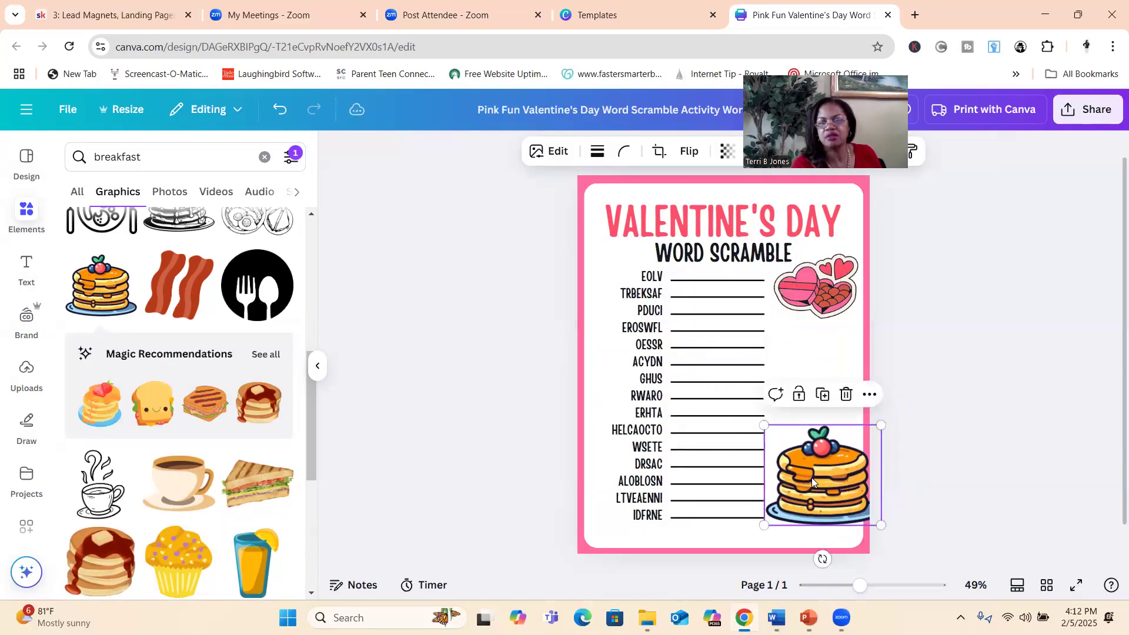
drag(880, 425, 827, 433)
click(514, 319)
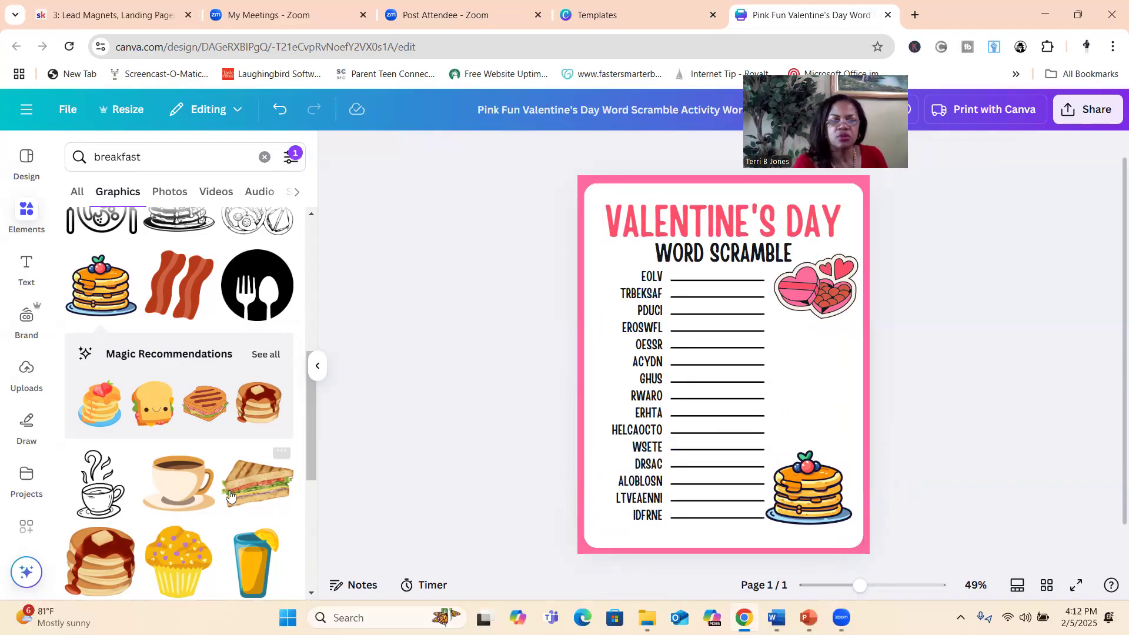
Step: Replace the graphics search term with "love" and run the search
drag(313, 445, 301, 311)
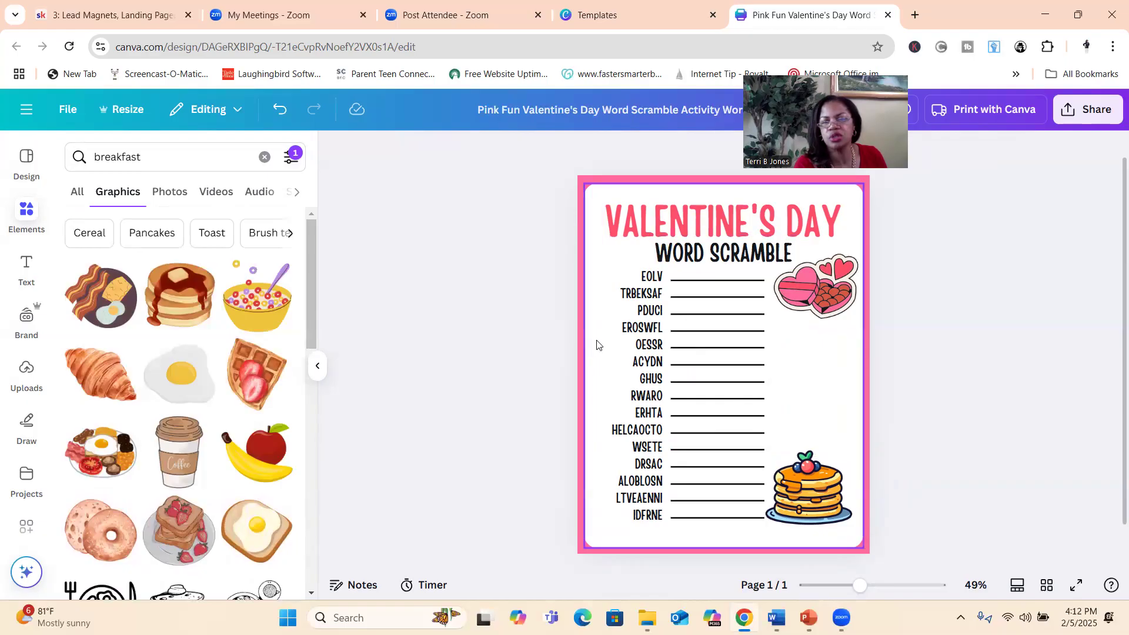
click(154, 158)
key(BackSpace)
key(BackSpace)
key(BackSpace)
key(BackSpace)
key(BackSpace)
key(BackSpace)
key(BackSpace)
key(BackSpace)
key(BackSpace)
text(l)
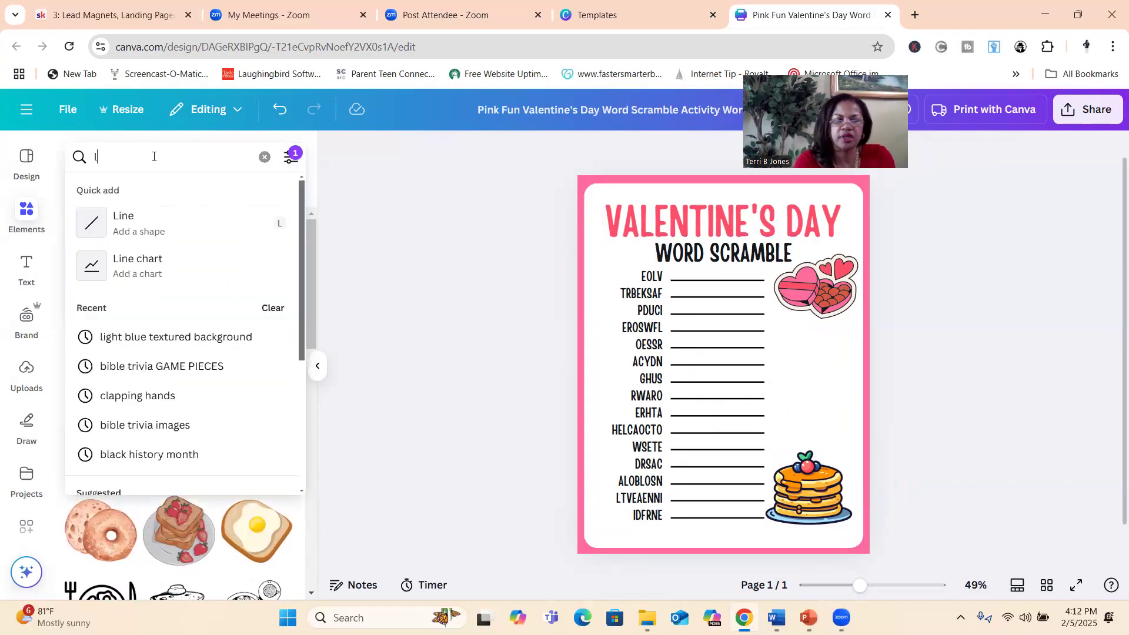
text(ove)
key(Return)
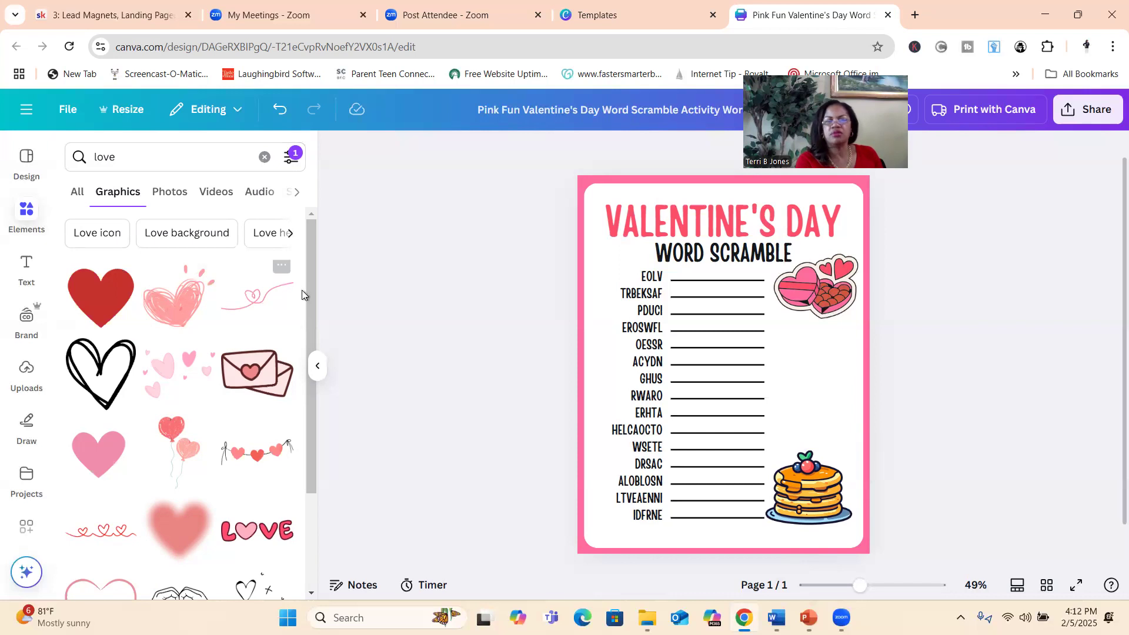
Step: Look through the love graphics and delete the heart-shaped chocolate box from the worksheet's upper right area
drag(312, 302, 336, 414)
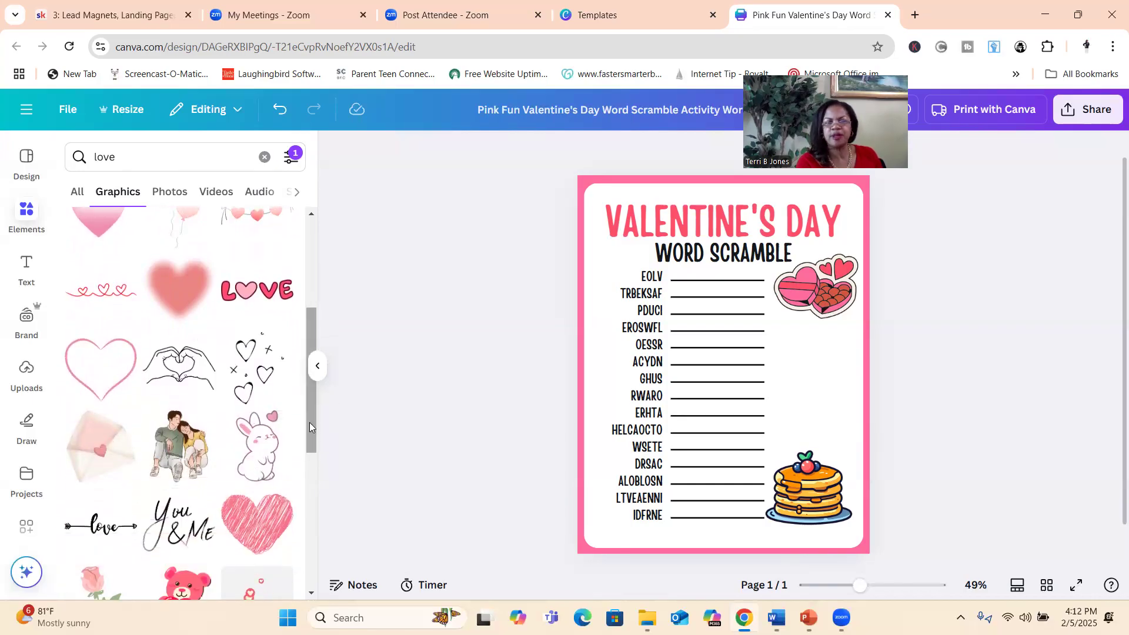
drag(310, 423, 327, 473)
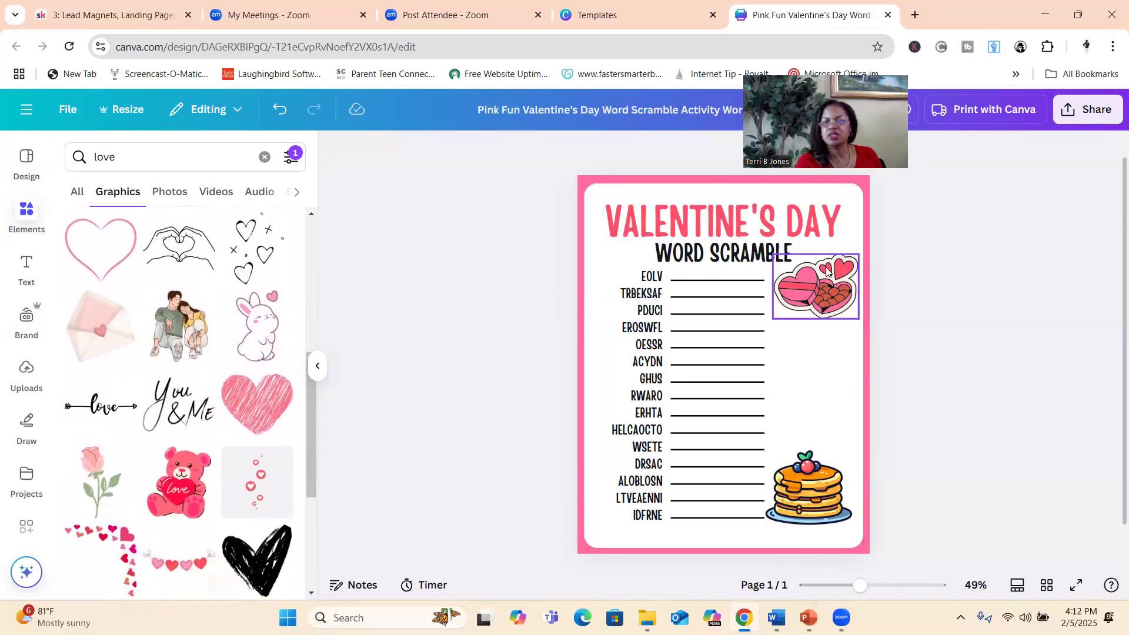
click(831, 282)
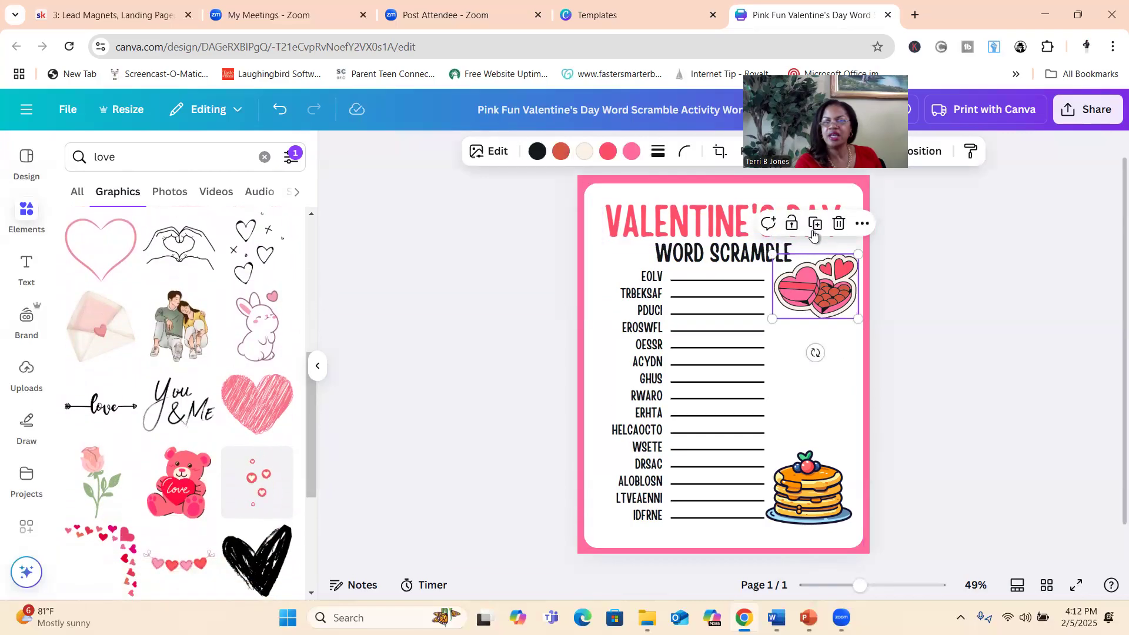
click(839, 226)
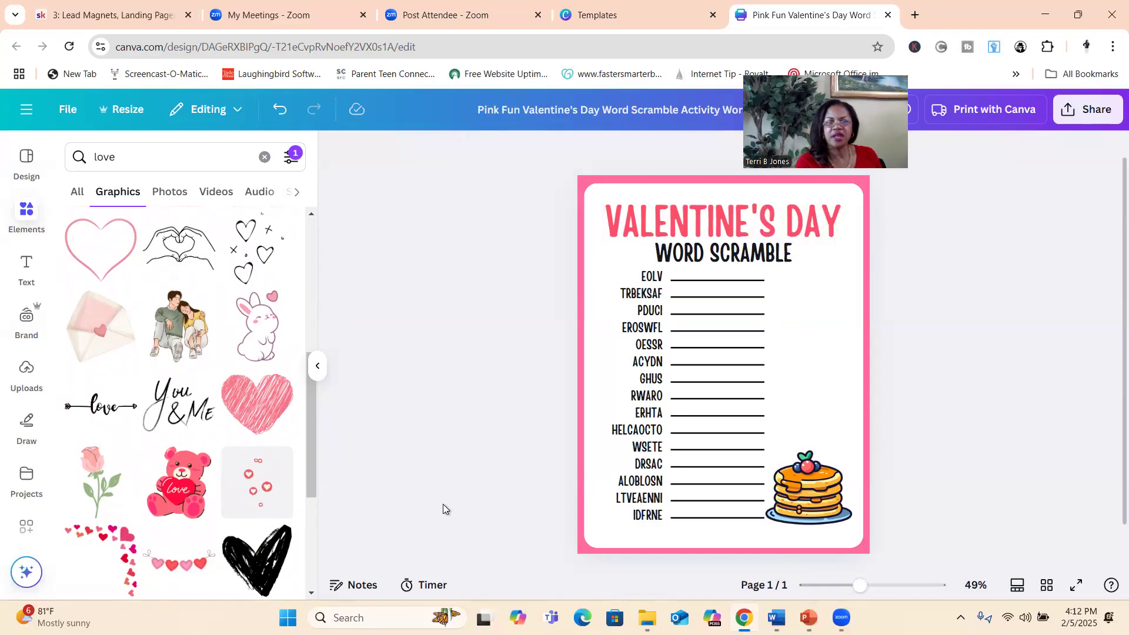
Step: Add the pink teddy bear holding a "love" heart beside the upper answer lines and shrink it to fit inside the border
click(179, 484)
drag(738, 365, 837, 318)
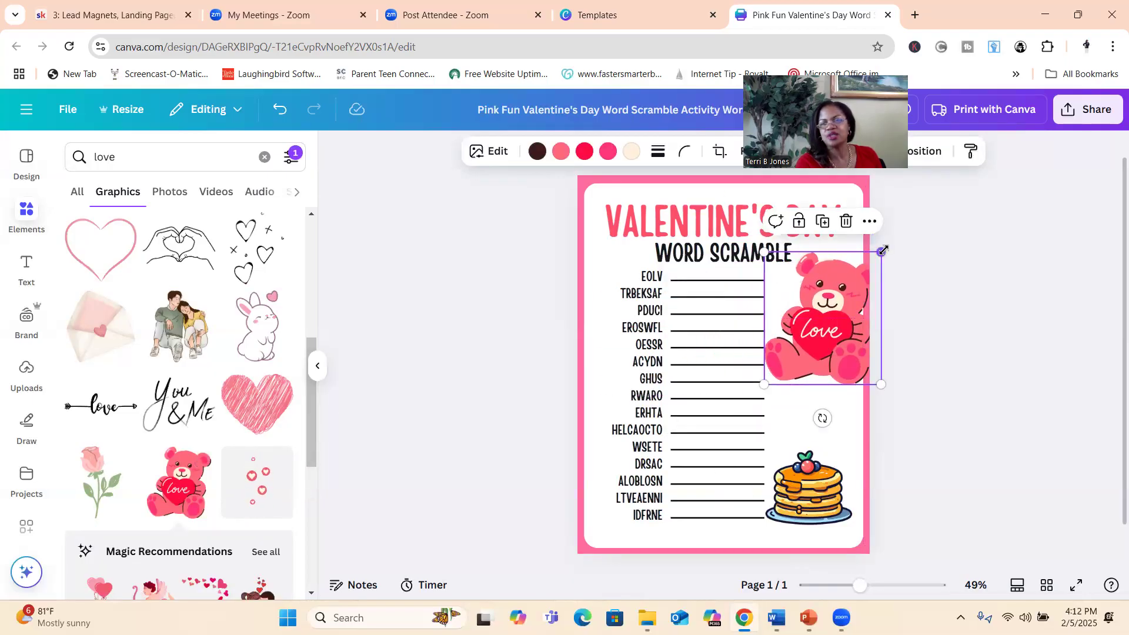
drag(882, 250, 859, 259)
drag(845, 275, 841, 300)
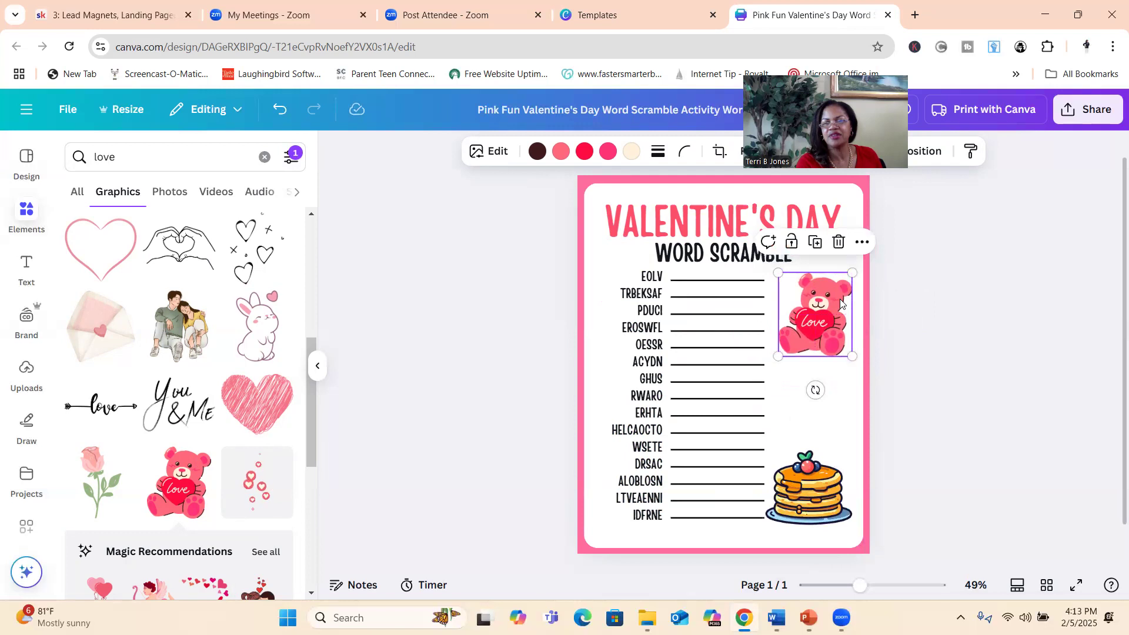
click(519, 332)
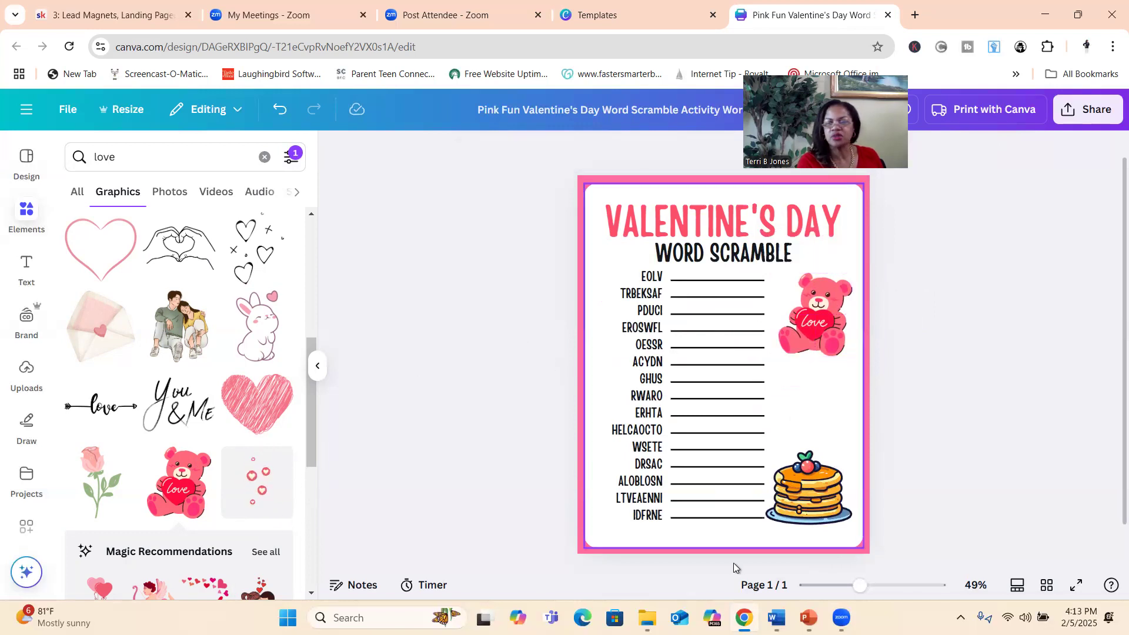
Step: Open the full filter collection for the pancake stack graphic and browse to the Soft filters
click(818, 496)
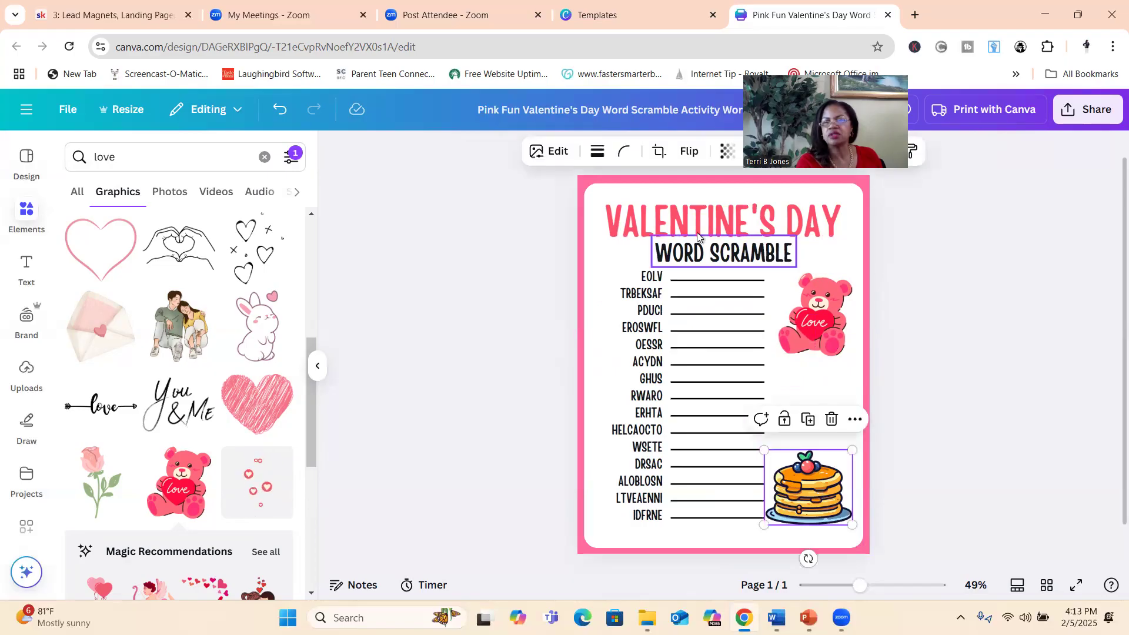
click(550, 153)
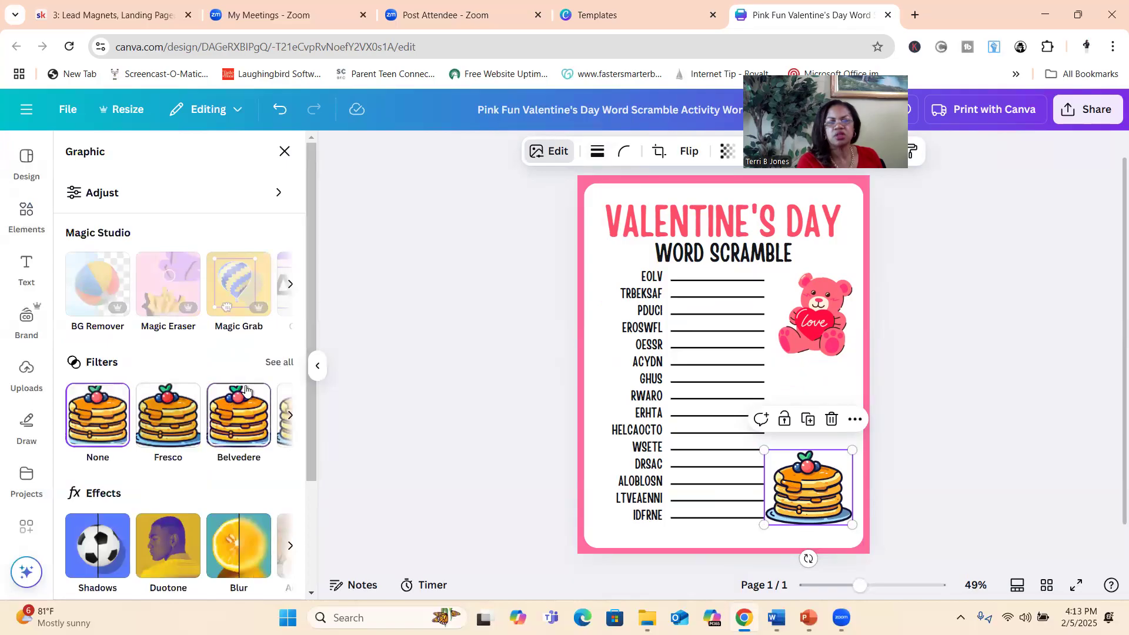
click(280, 363)
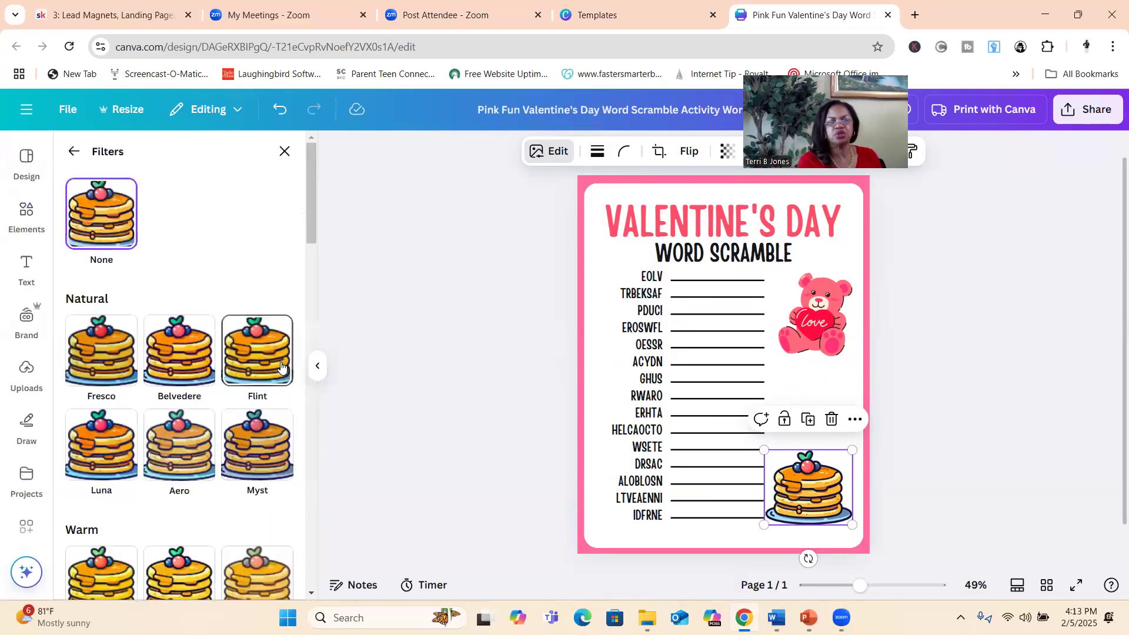
drag(311, 210, 335, 425)
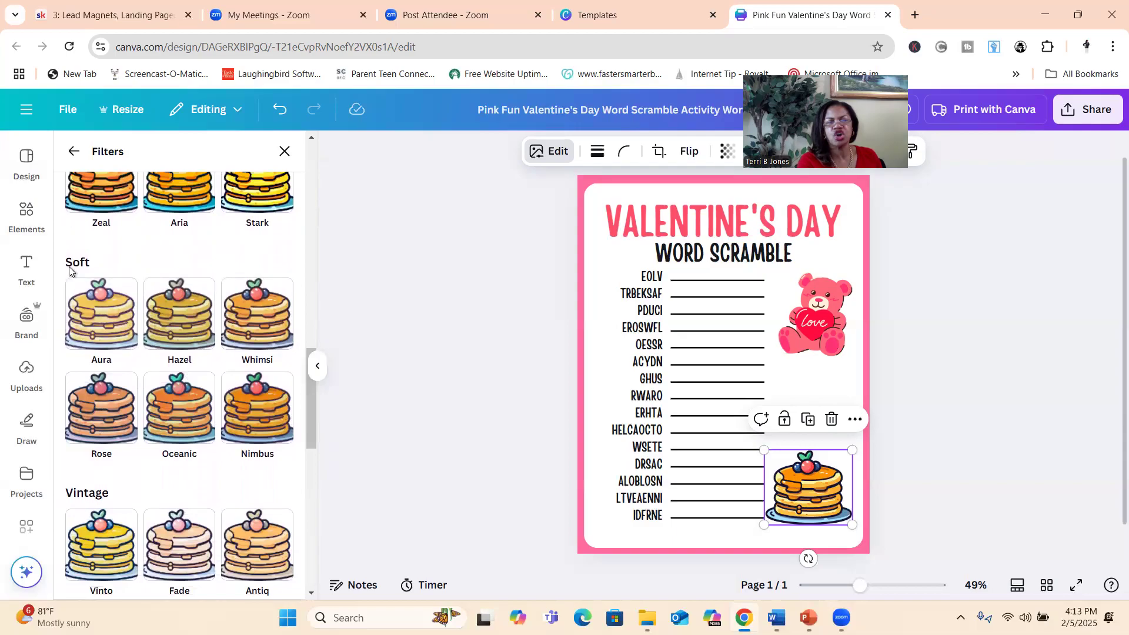
Step: Try the Rose and Fade filters on the pancake stack graphic
click(110, 418)
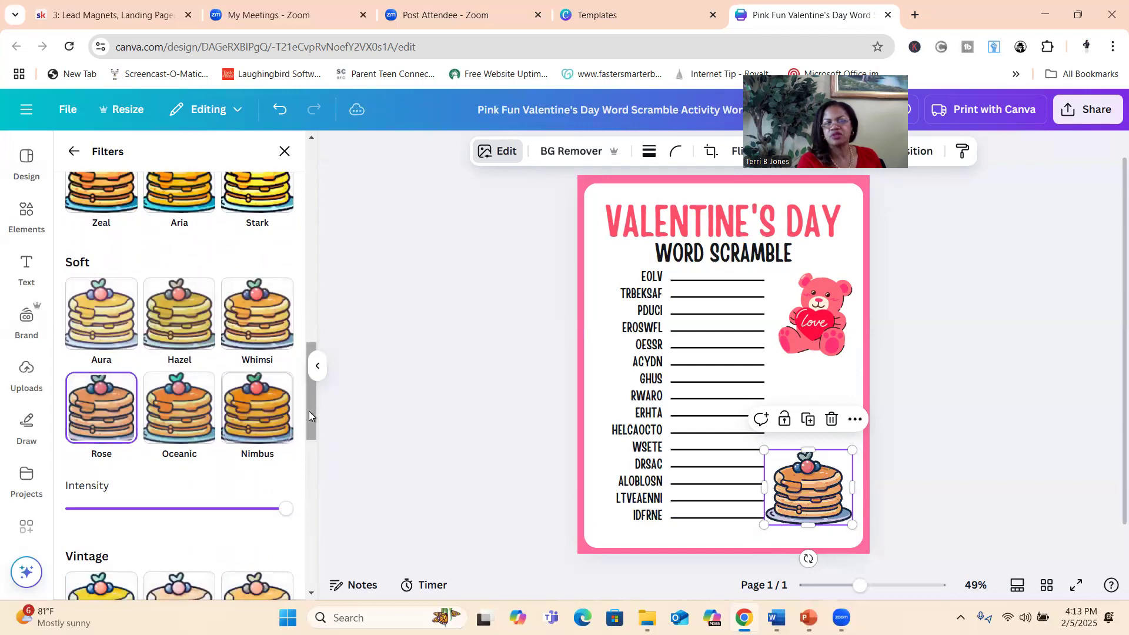
drag(313, 414, 319, 477)
click(168, 356)
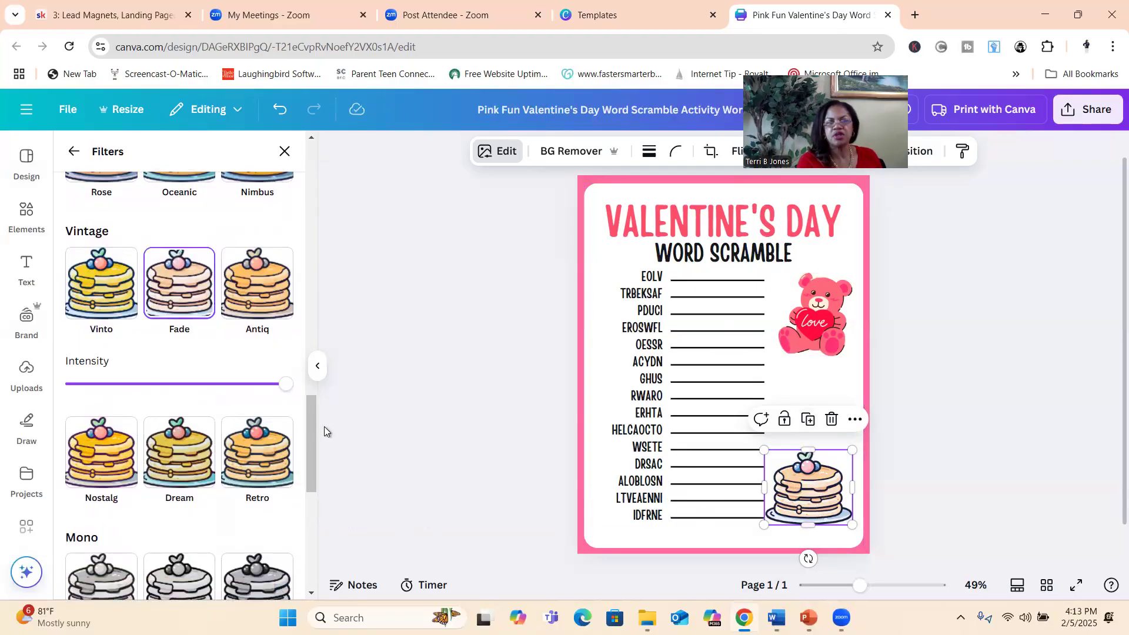
Step: Preview the Hibiscus filter on the pancake stack and apply the Outrun filter from the Color Pop group instead
drag(310, 423, 316, 514)
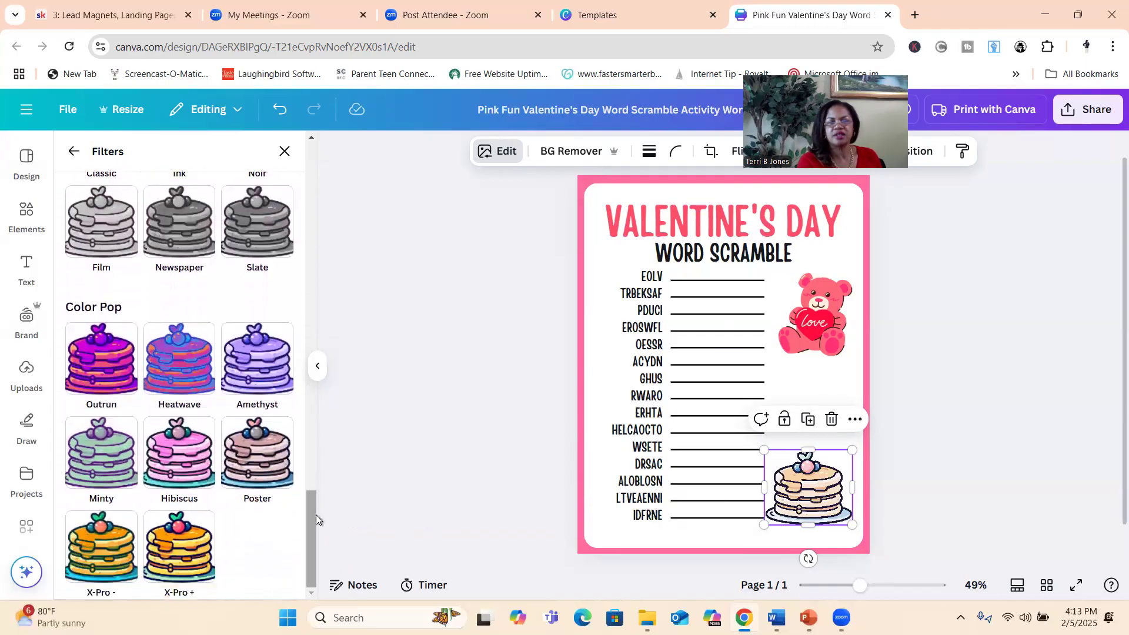
click(172, 458)
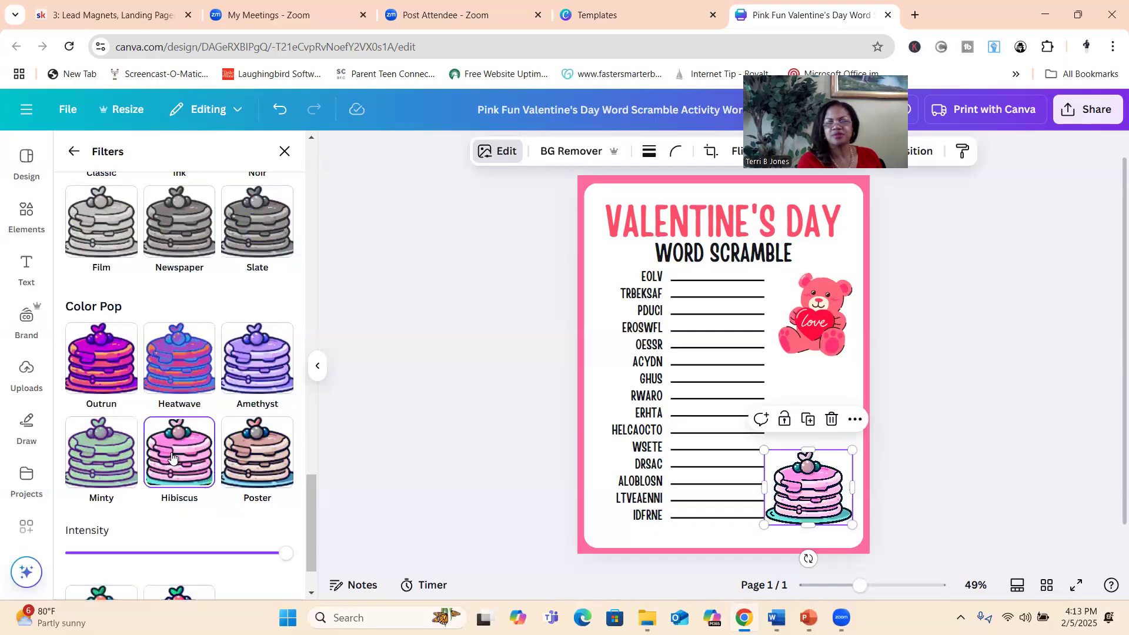
click(86, 367)
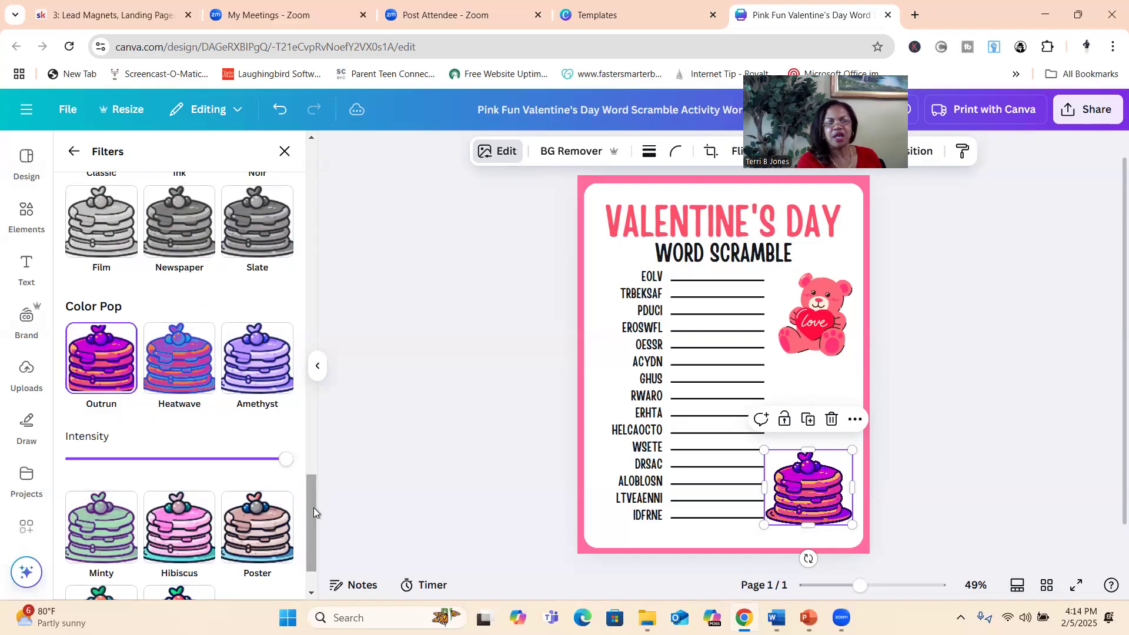
drag(312, 506, 328, 384)
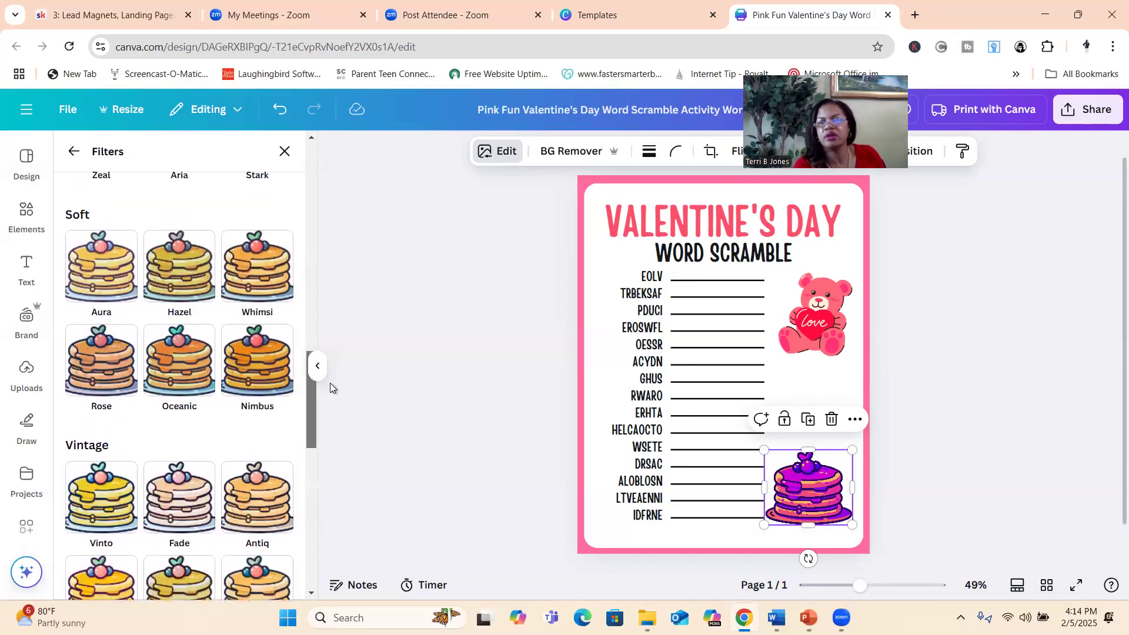
Step: Try the Bobby Jones, Pacifico and Poppins fonts on the "Valentine's Day" title
click(723, 213)
click(723, 212)
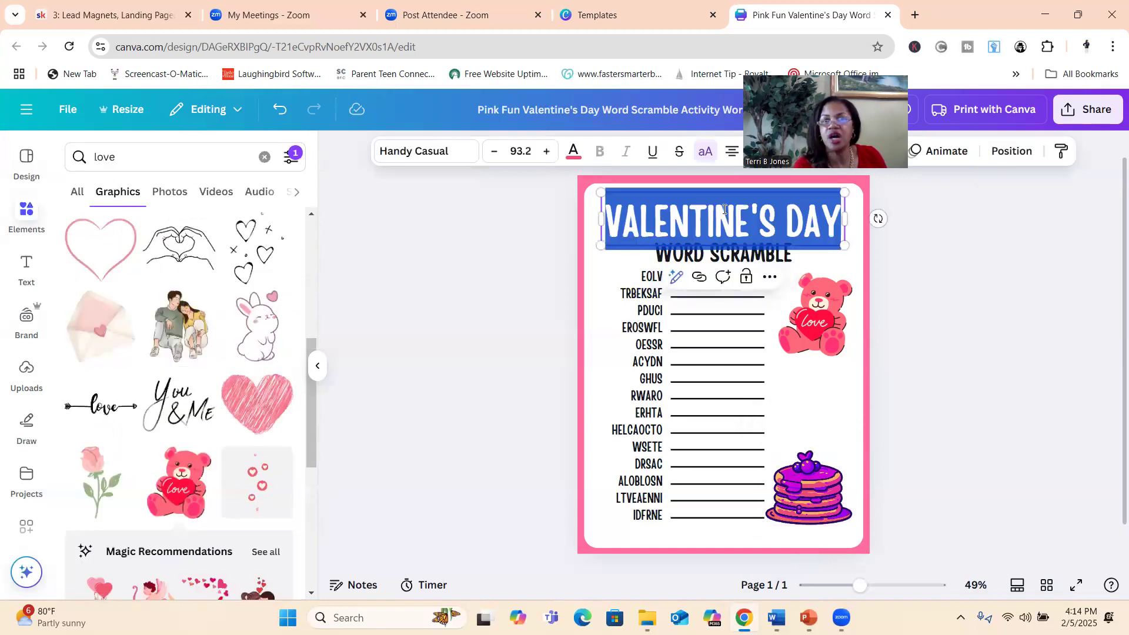
click(459, 154)
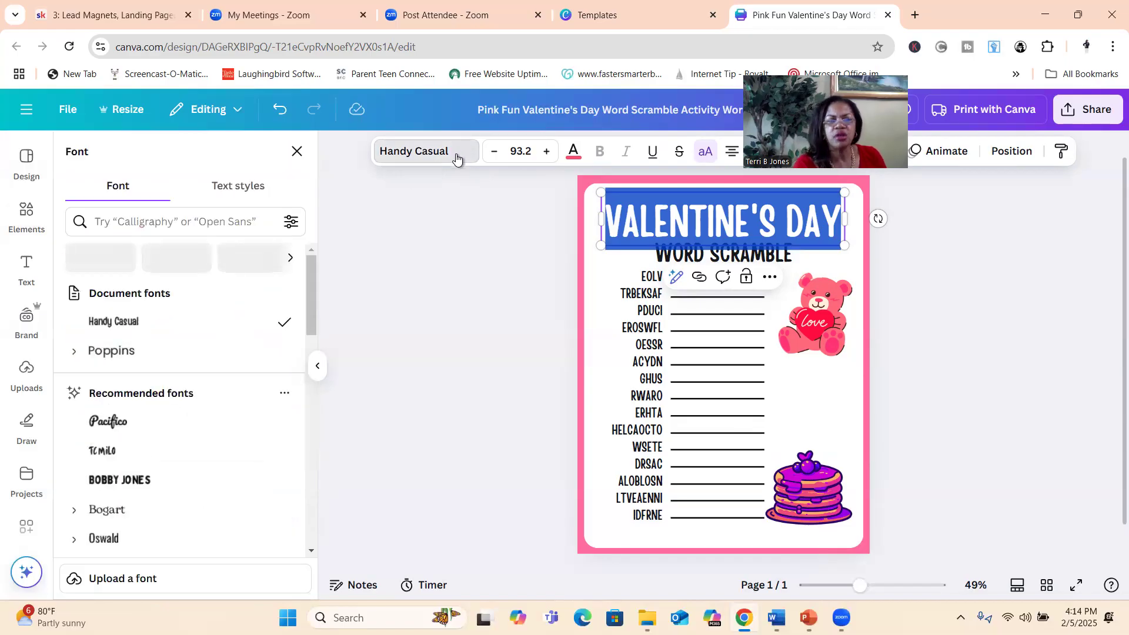
click(134, 486)
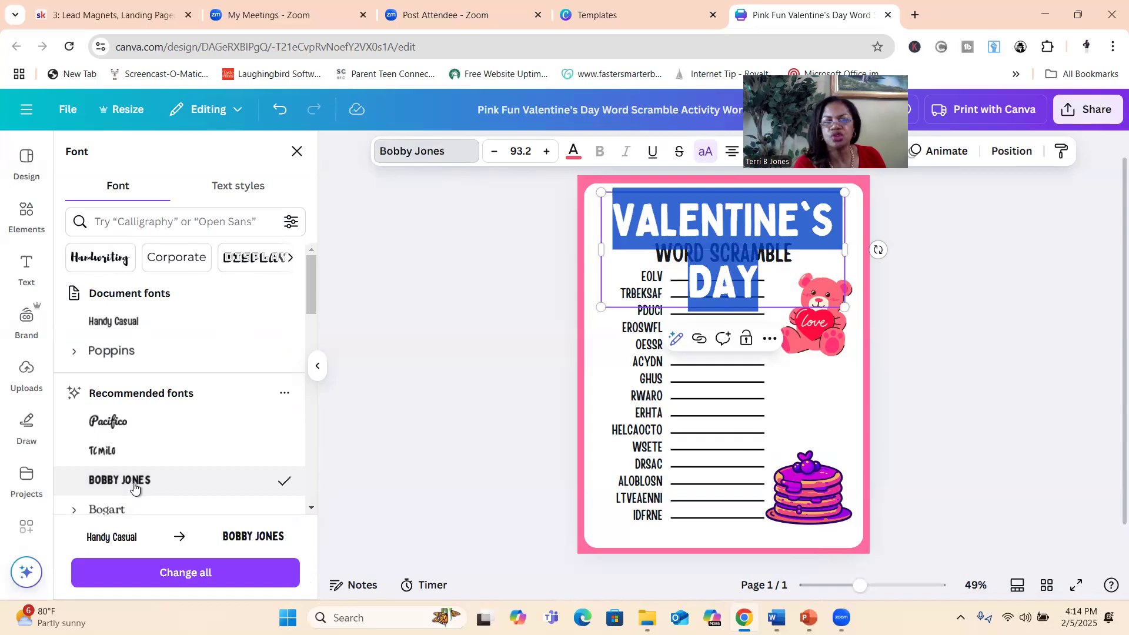
click(109, 428)
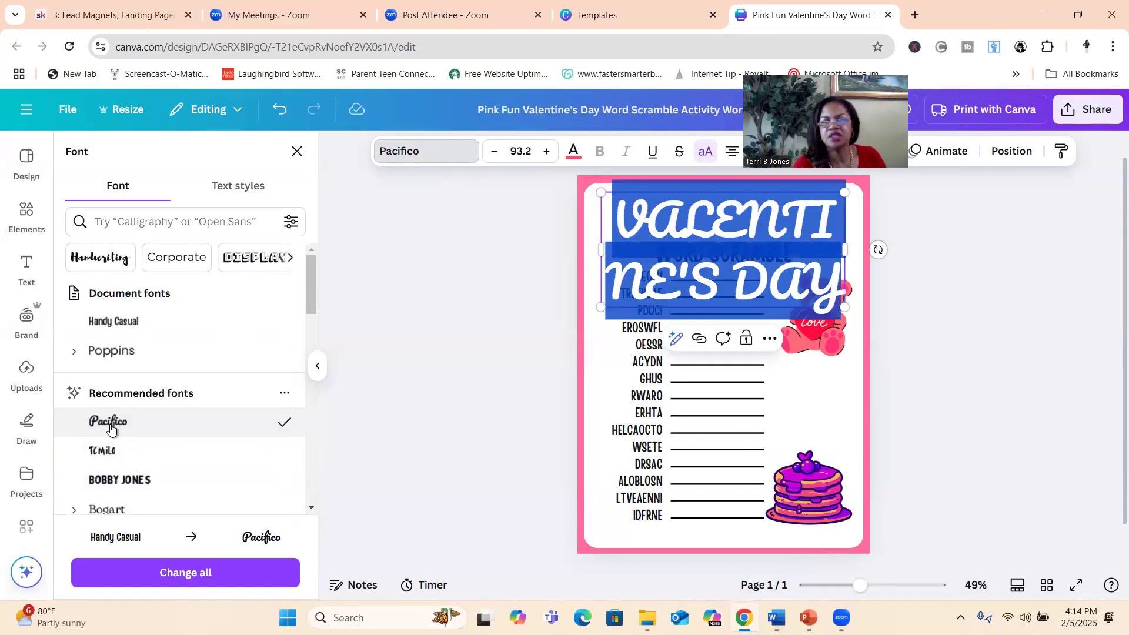
click(109, 353)
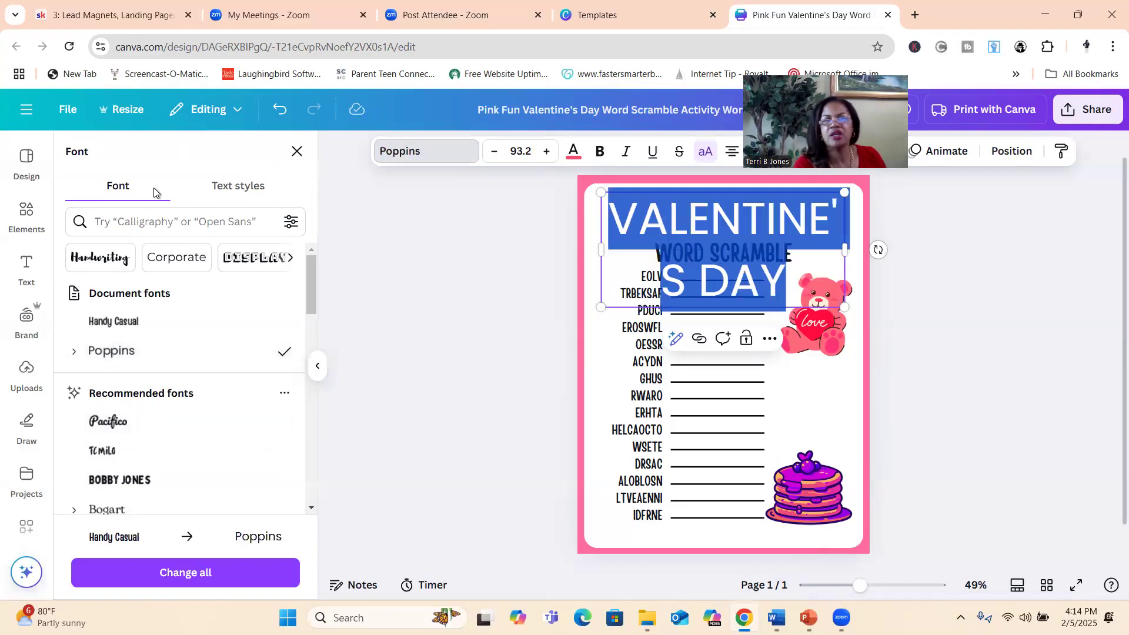
Step: Undo the three font changes made to the "Valentine's Day" title
click(280, 111)
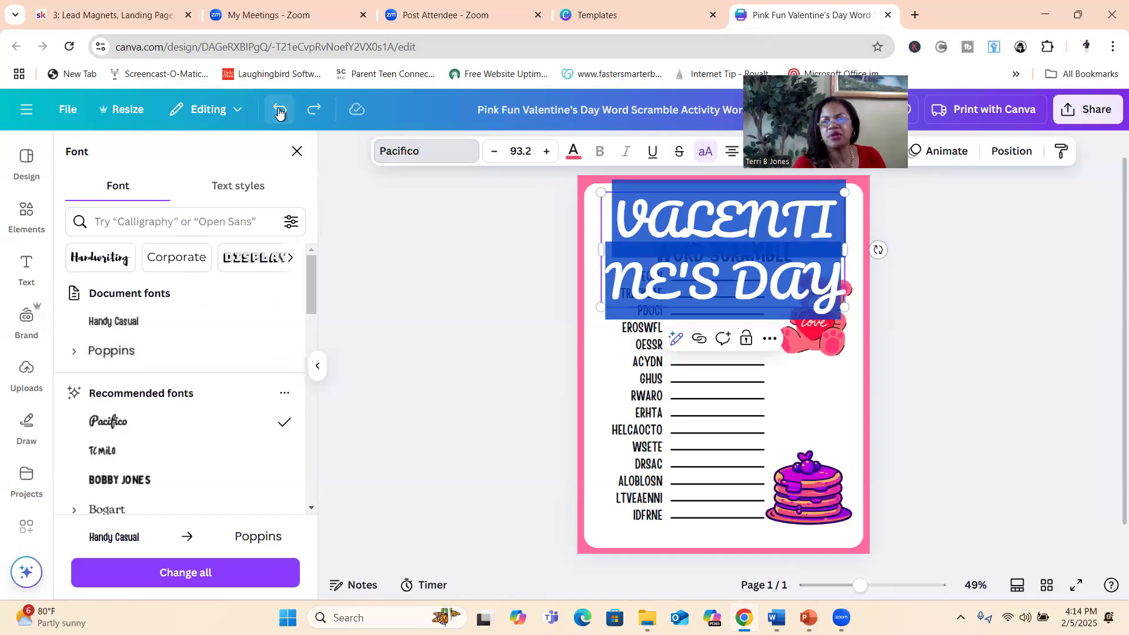
click(279, 112)
click(279, 112)
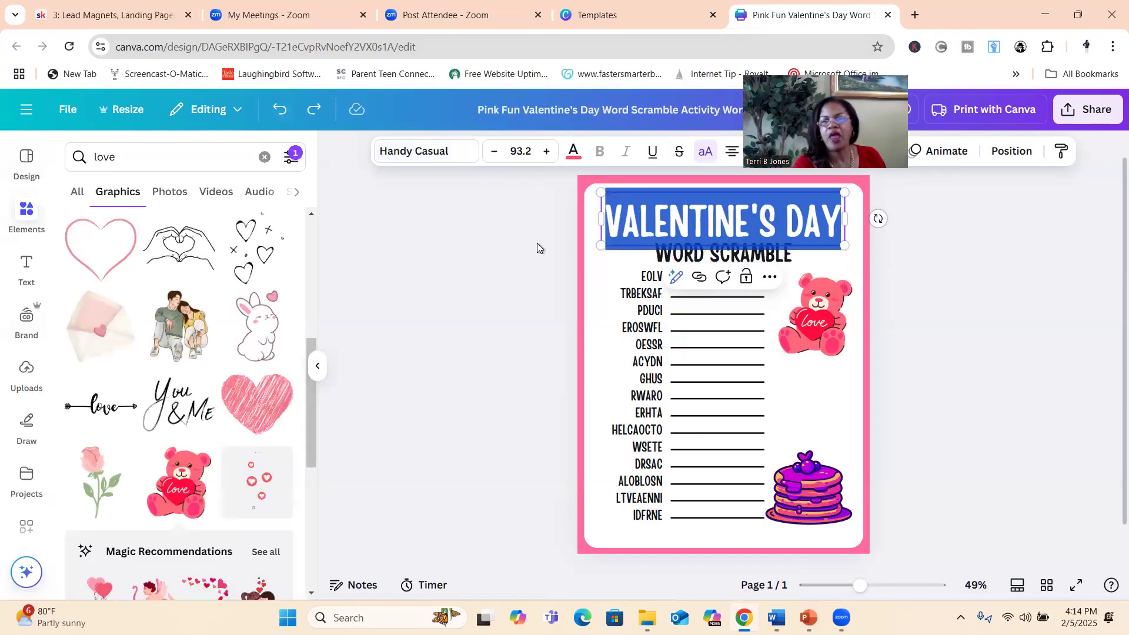
Step: Change the "Valentine's Day" title's text color to the default solid purple #8c52ff and deselect it
click(727, 253)
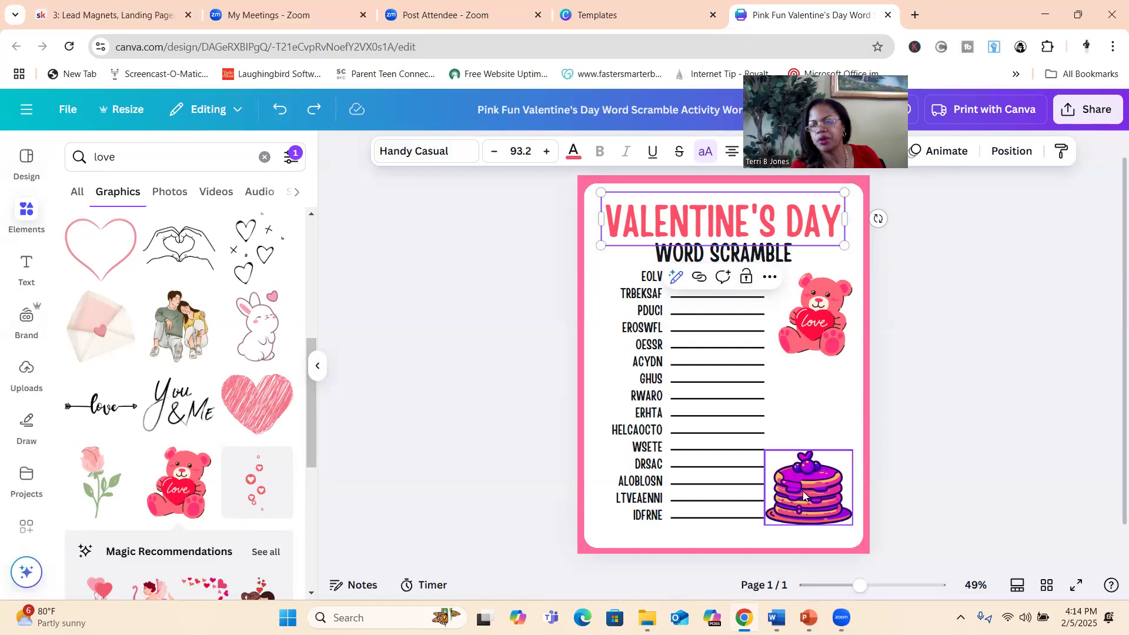
triple_click(699, 222)
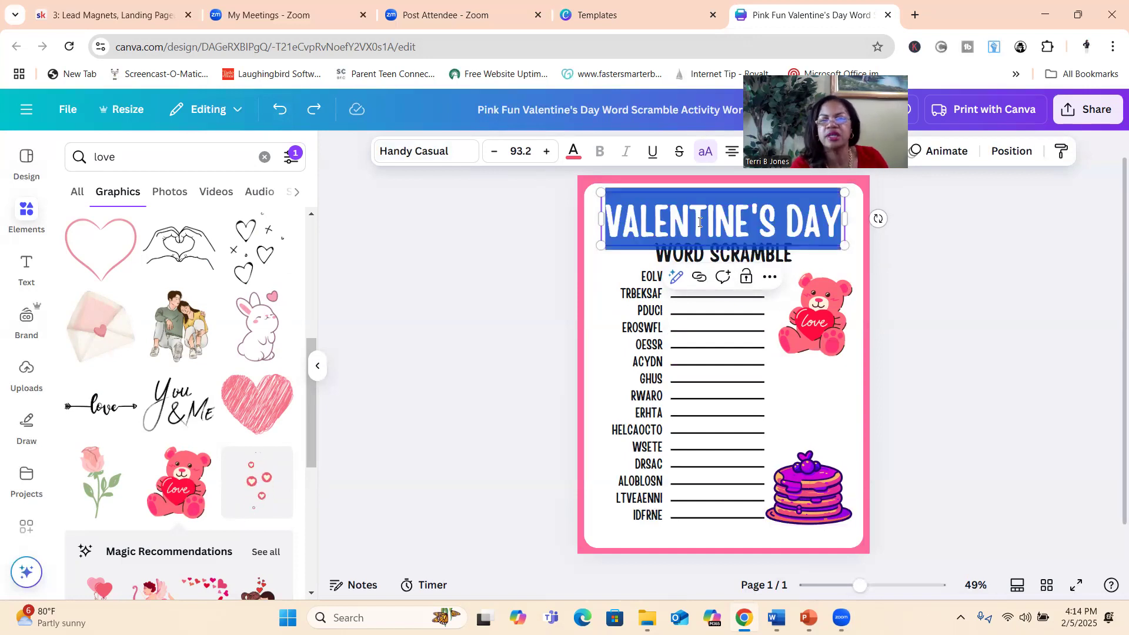
click(574, 157)
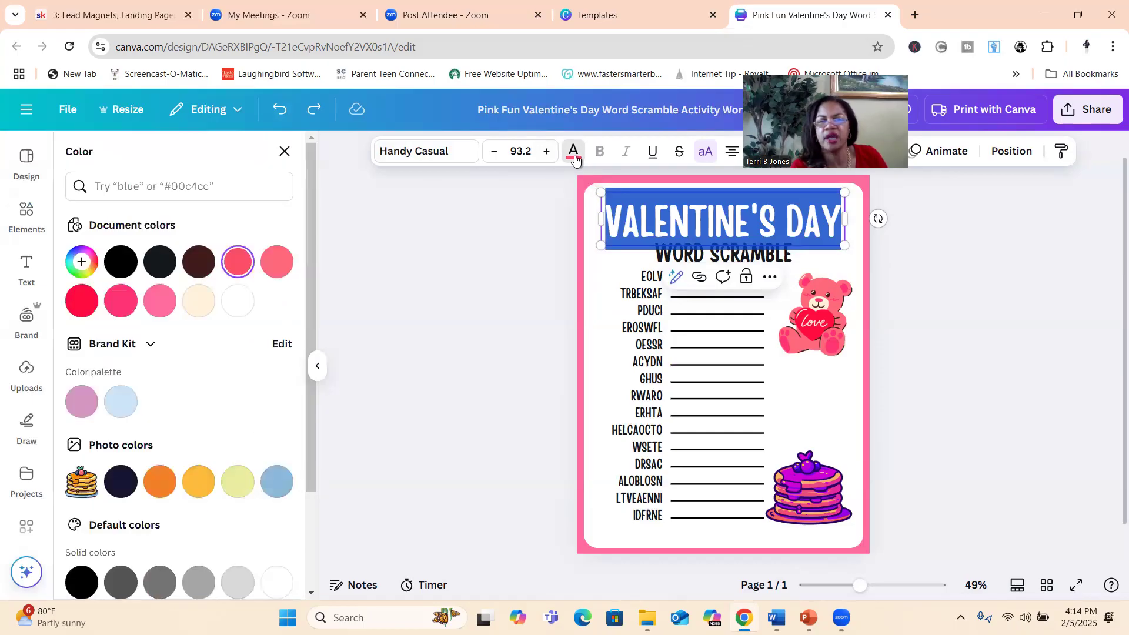
scroll(310, 525, down, 1)
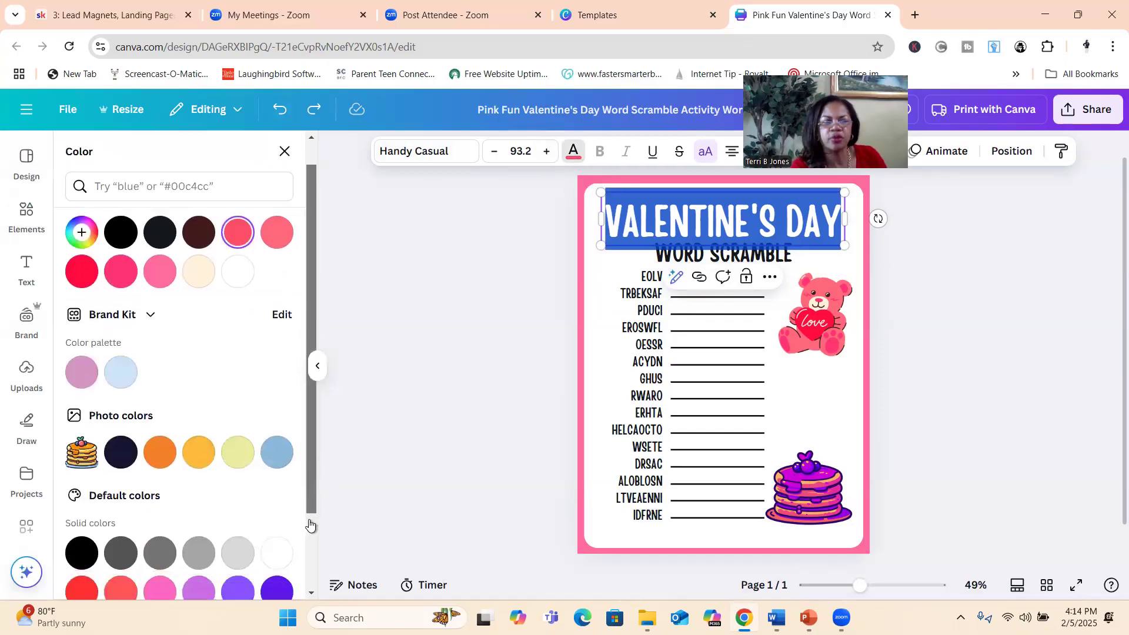
scroll(309, 525, down, 2)
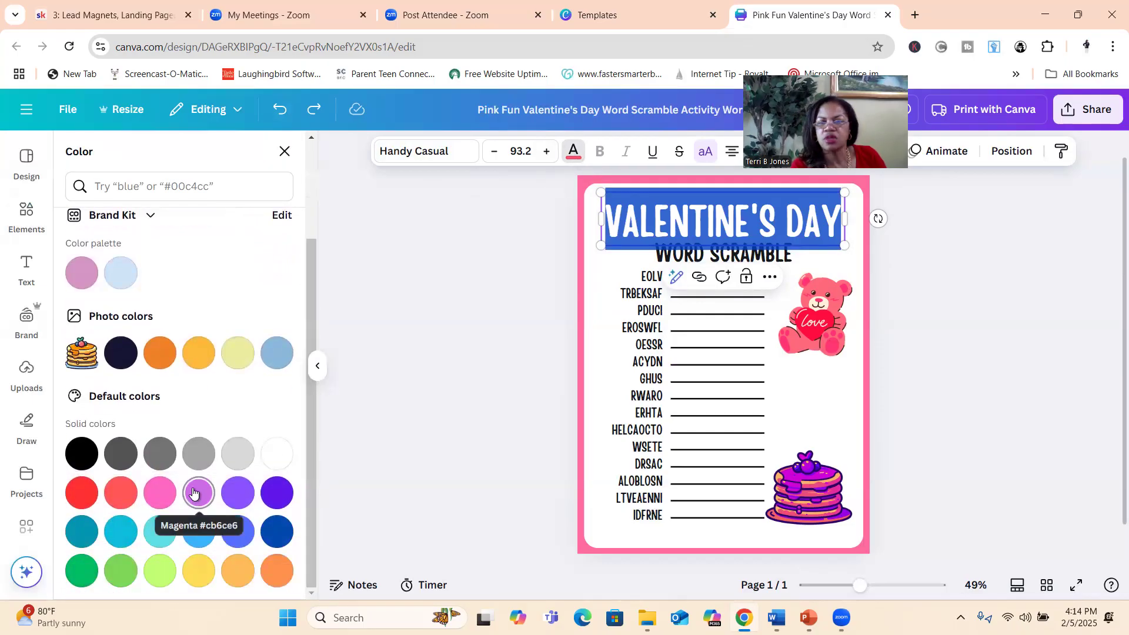
click(237, 493)
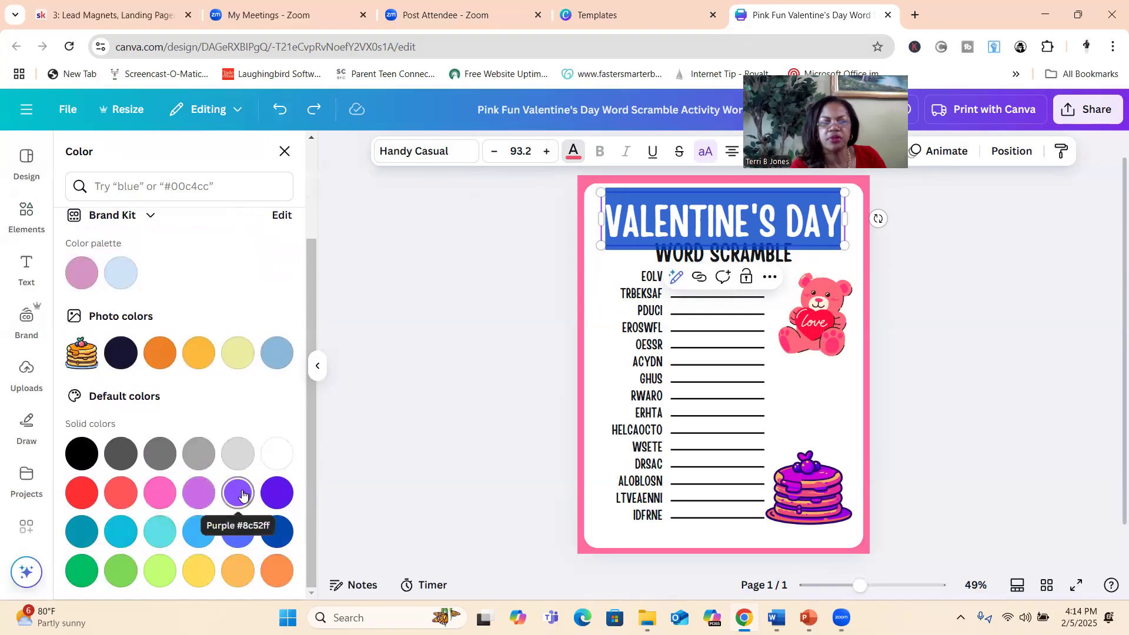
click(489, 361)
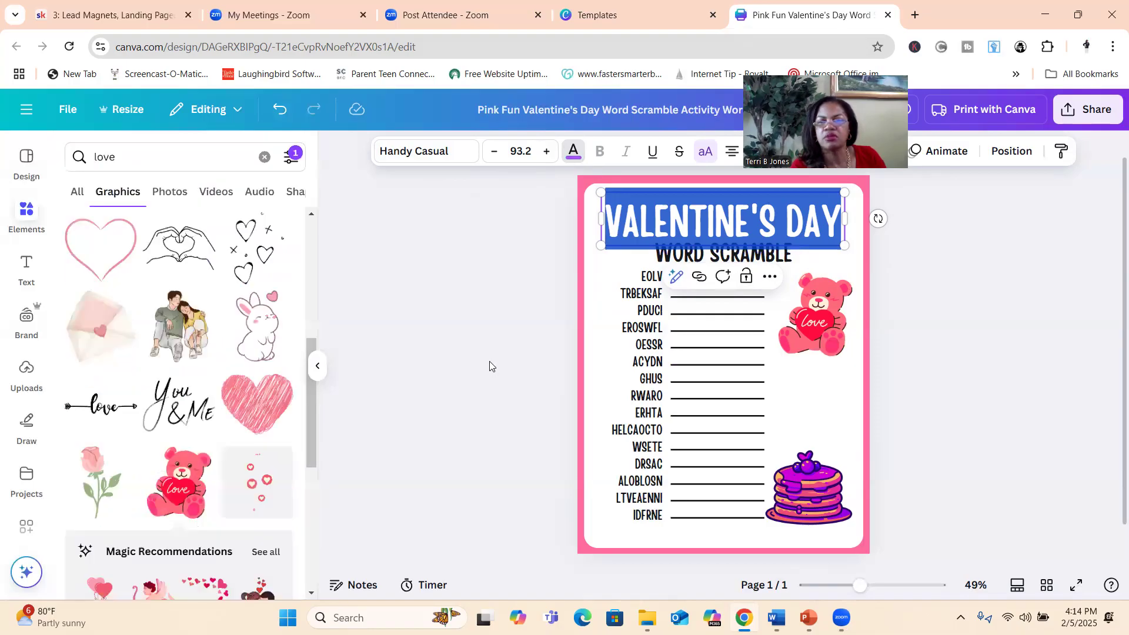
click(997, 231)
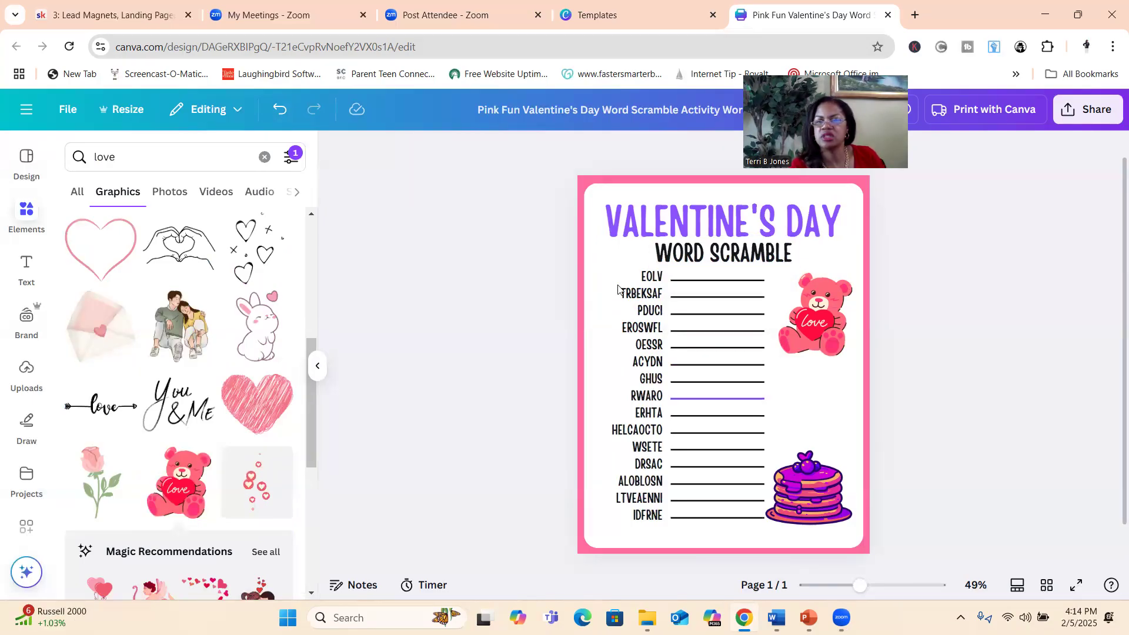
Step: Change the page background that forms the worksheet's pink border to the bright red document color
click(588, 179)
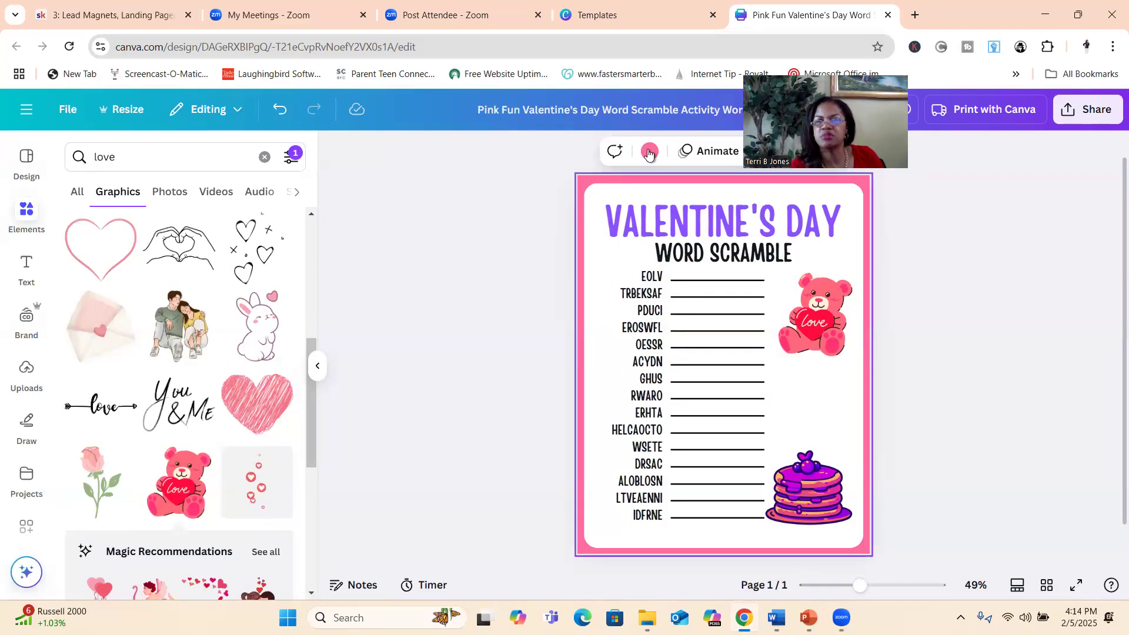
click(649, 152)
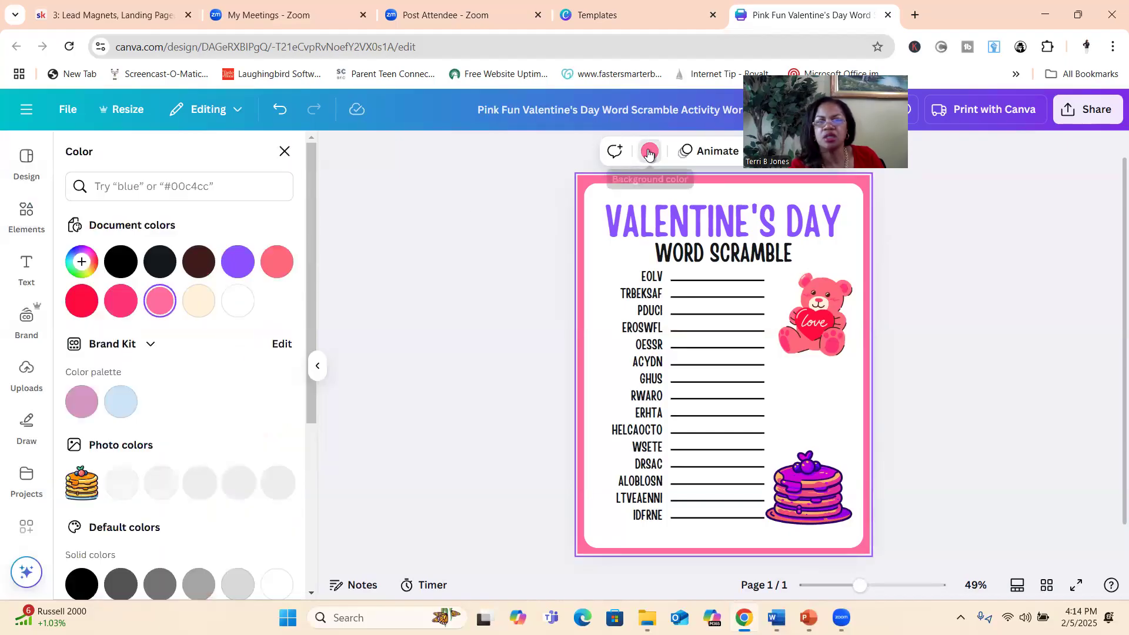
click(71, 307)
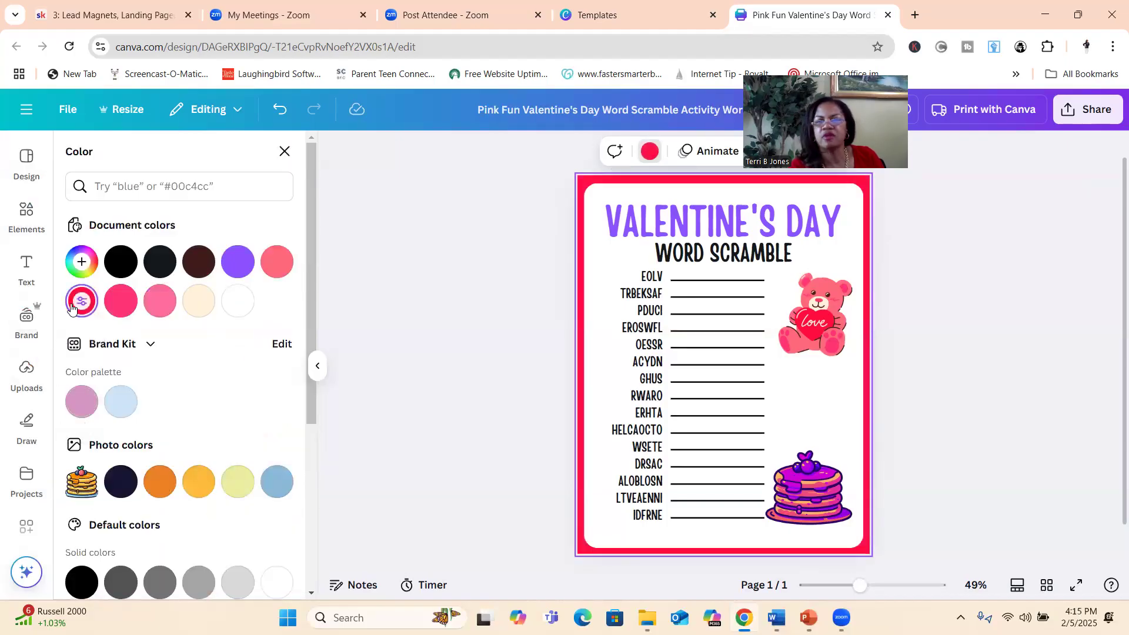
click(429, 276)
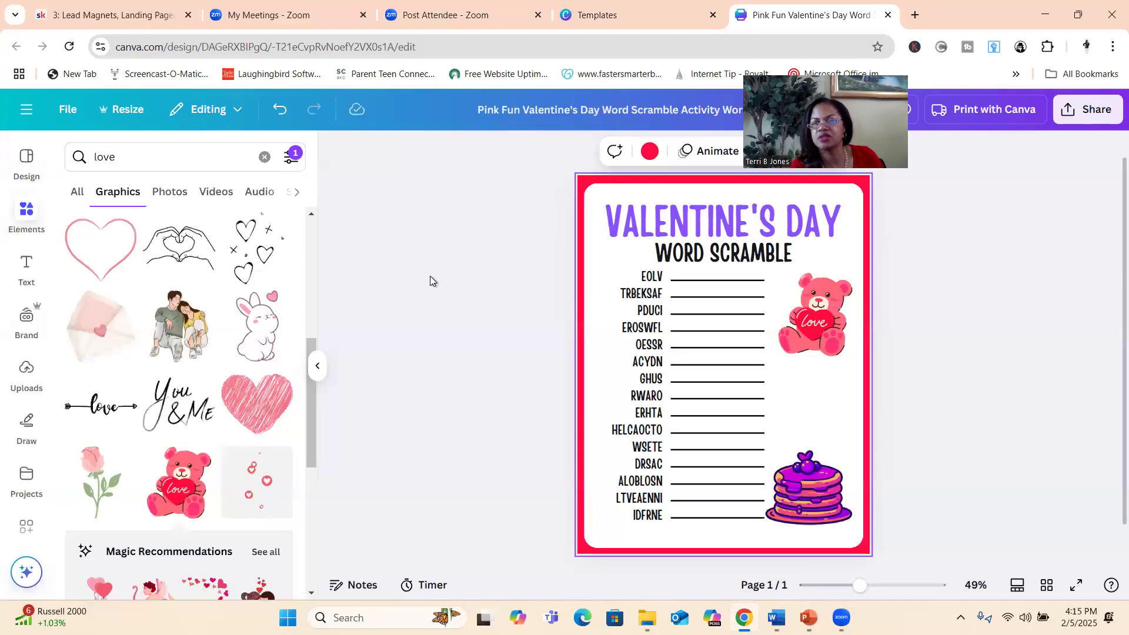
Step: Open the custom color picker for the "Word Scramble" subtitle's text color
click(743, 259)
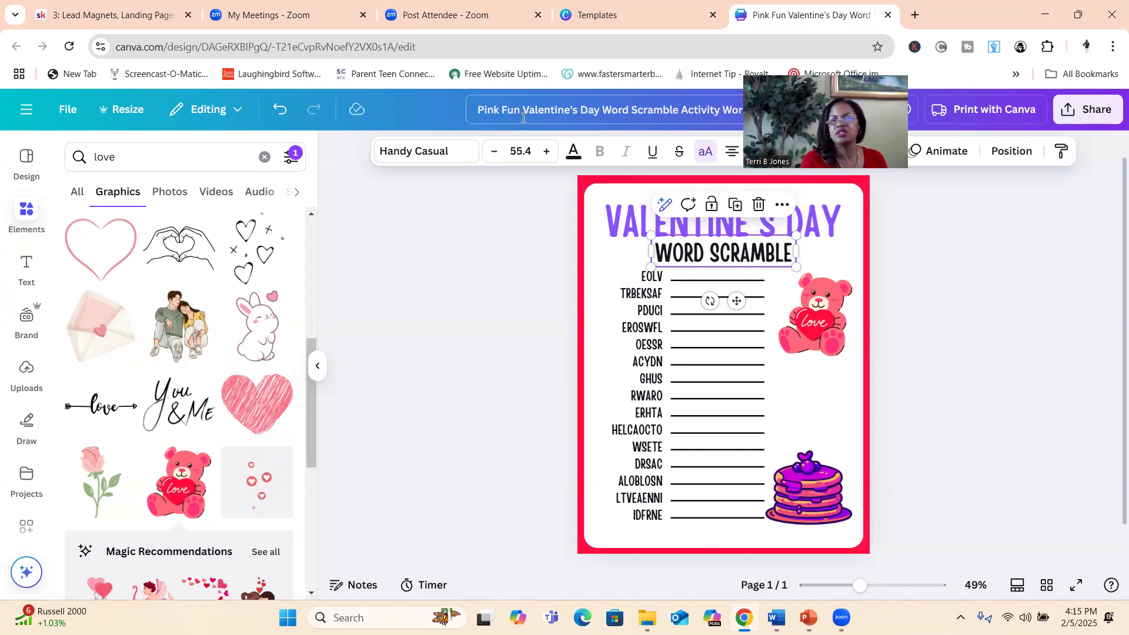
click(574, 154)
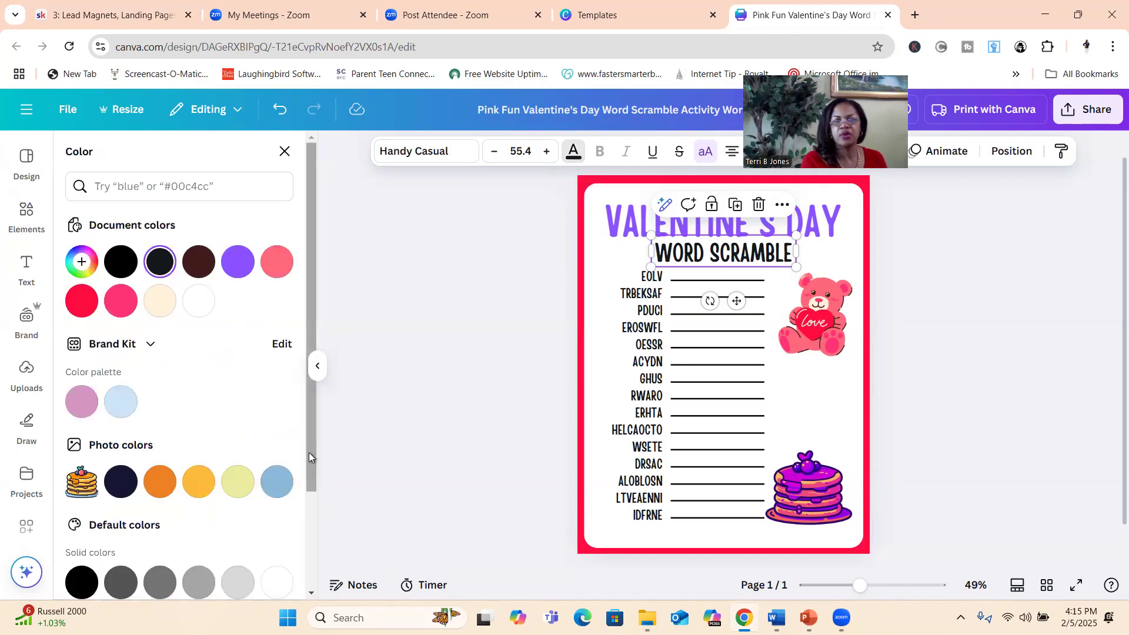
scroll(299, 512, down, 2)
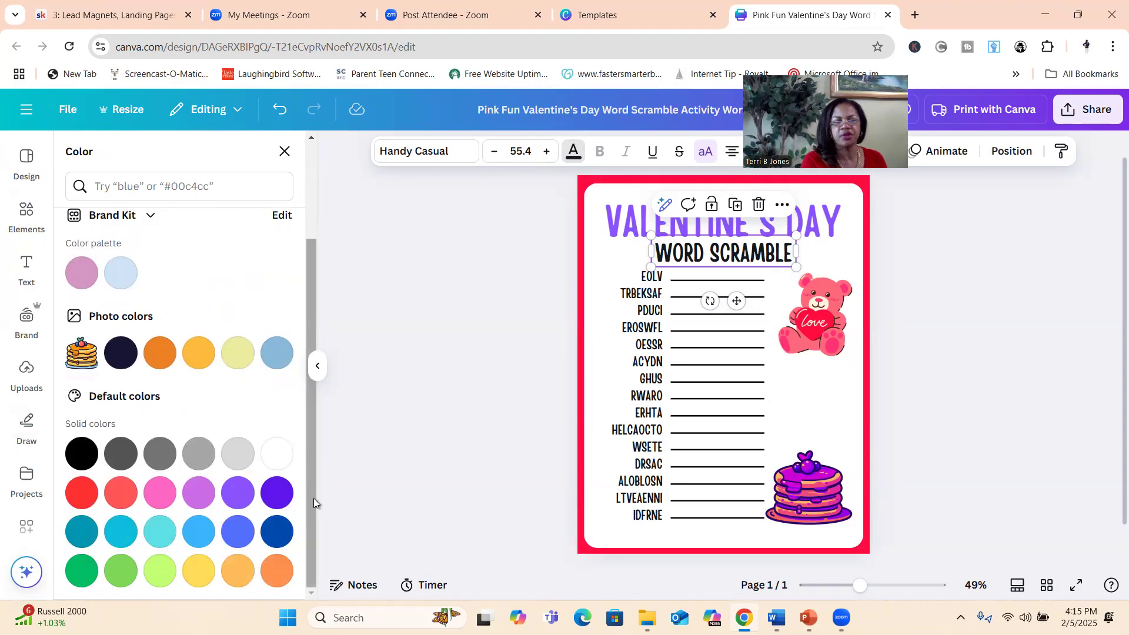
scroll(312, 496, up, 2)
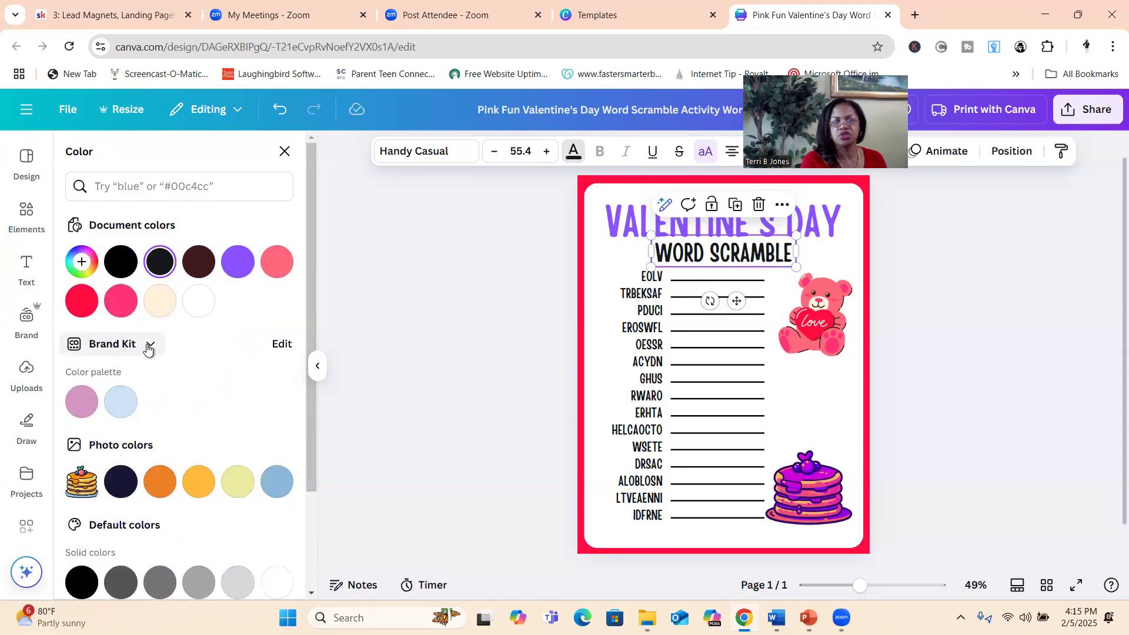
click(81, 265)
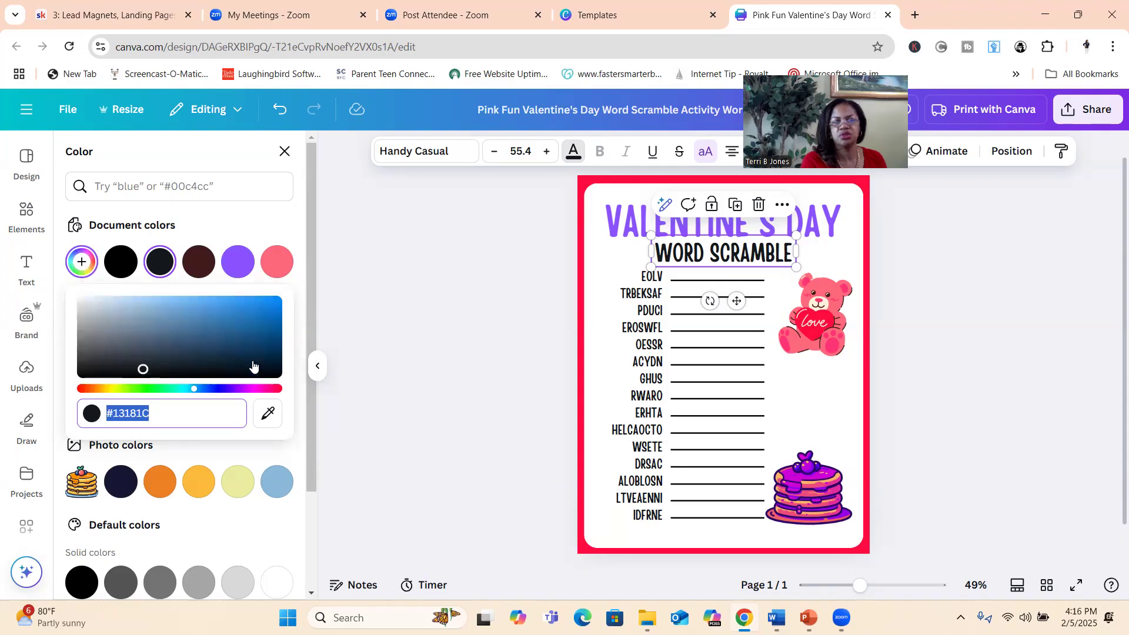
Step: Try custom purple shades, including #44247F and #5C1ECE, on the "Word Scramble" subtitle
click(259, 389)
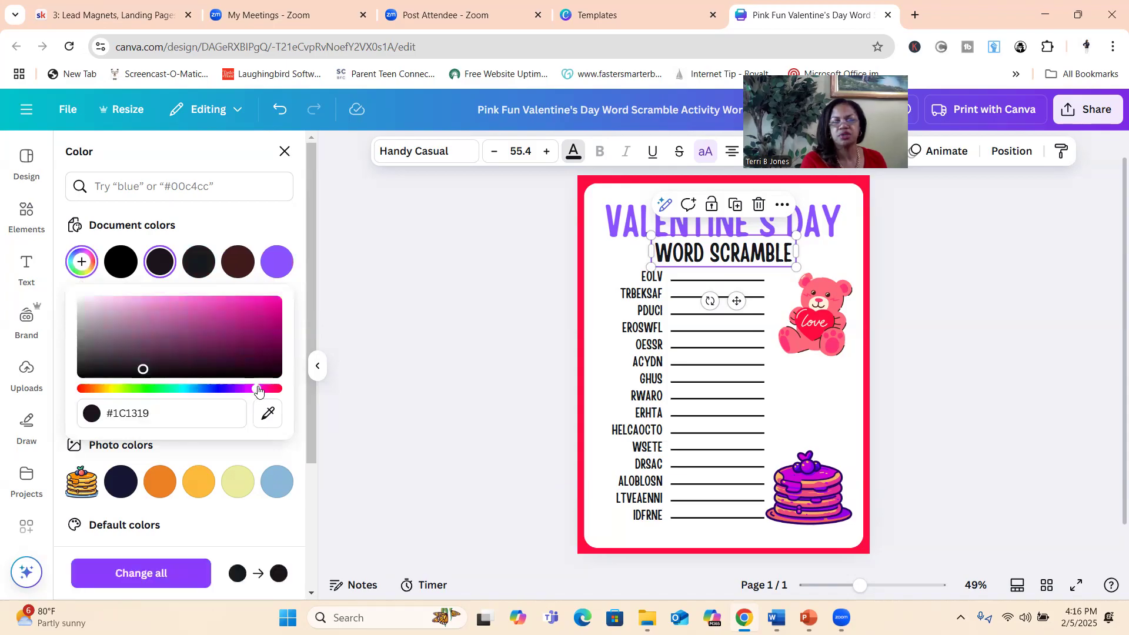
click(243, 389)
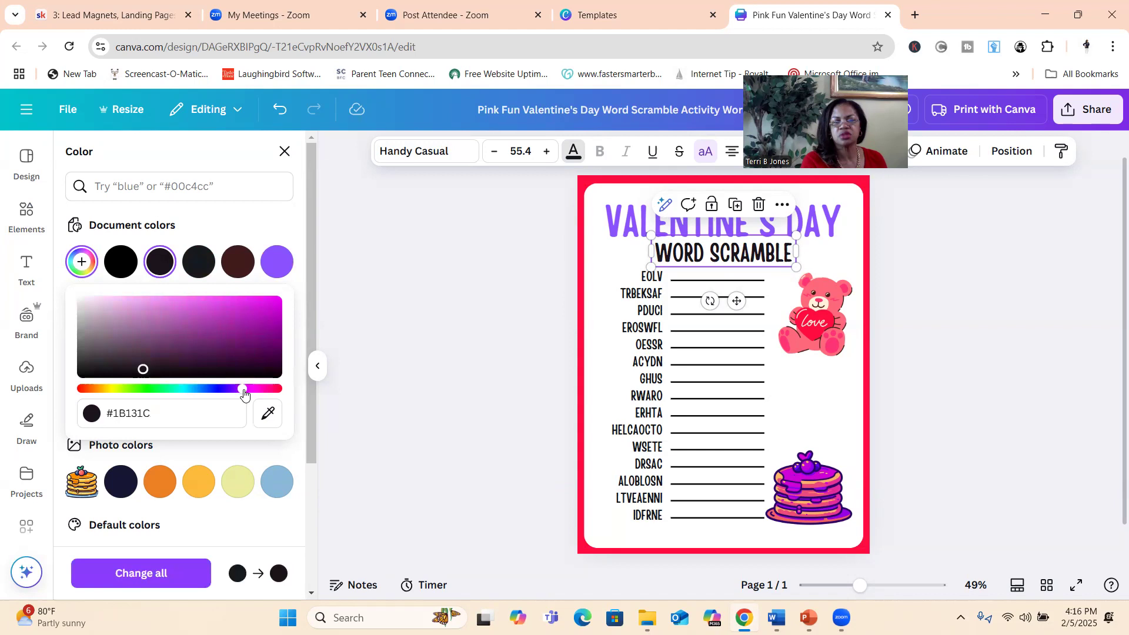
click(225, 389)
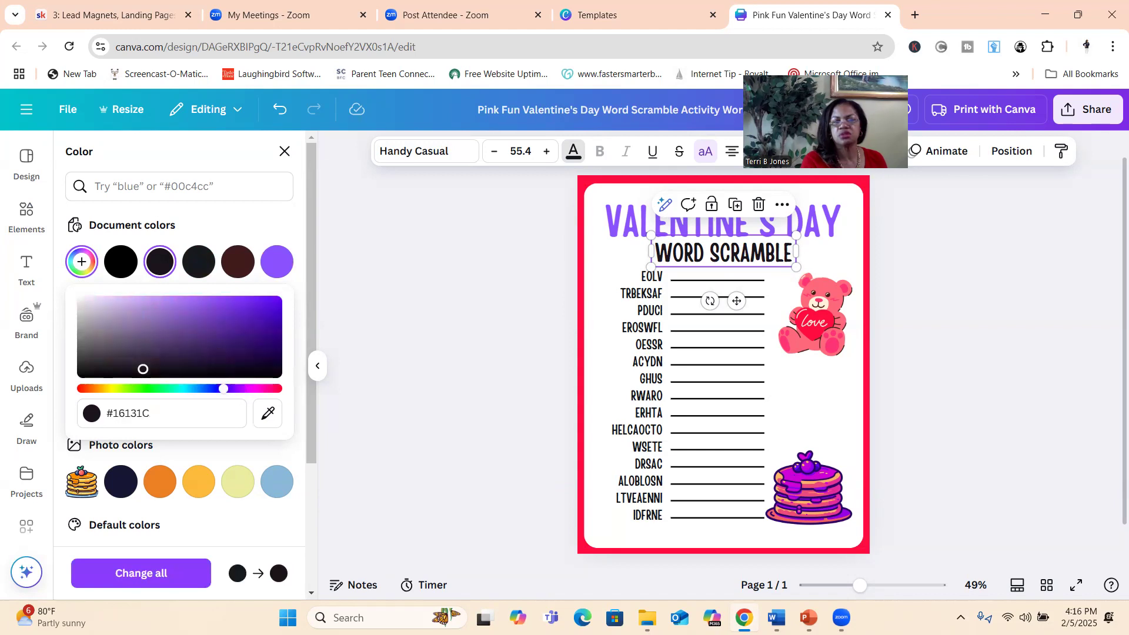
click(221, 314)
click(179, 330)
click(224, 338)
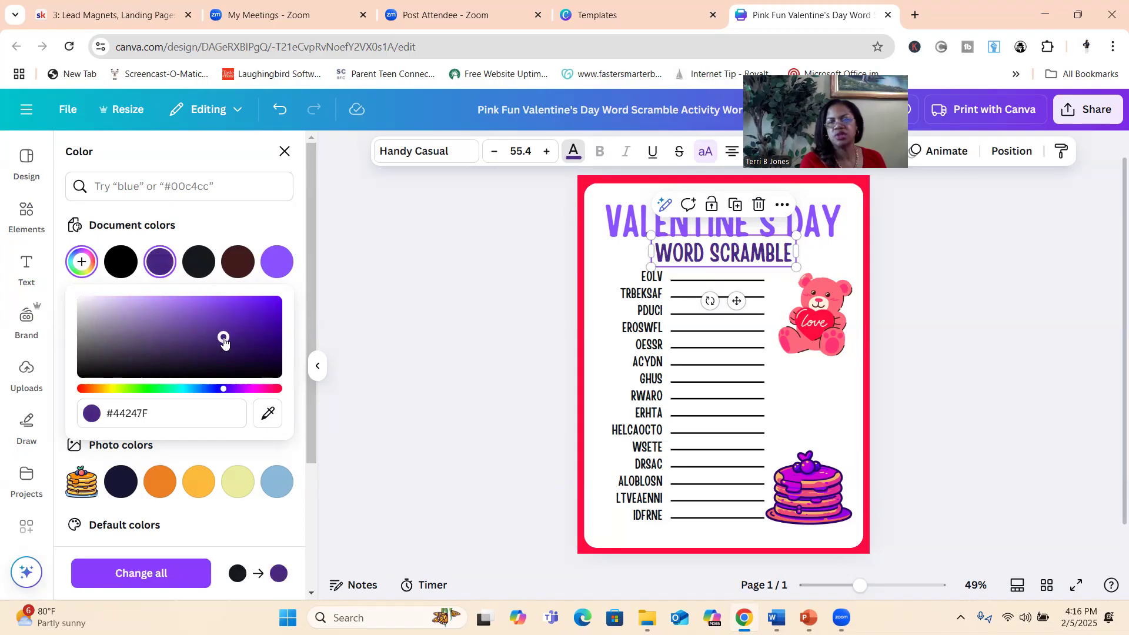
click(252, 316)
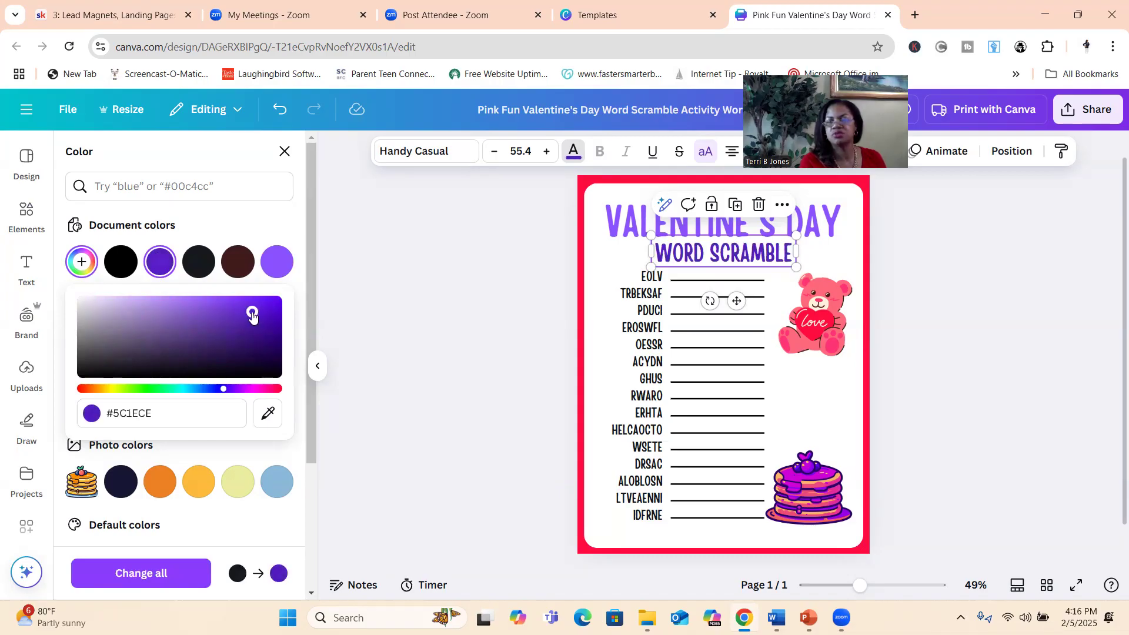
Step: Set the "Word Scramble" subtitle's text color to the custom red #DC3145 and deselect it
click(271, 350)
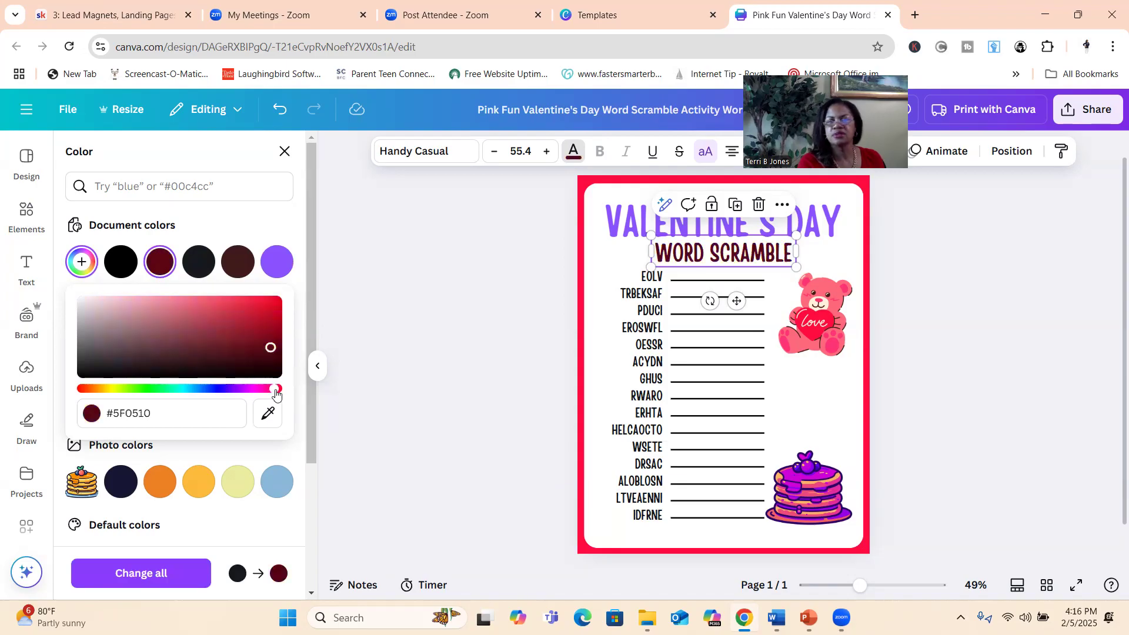
click(210, 319)
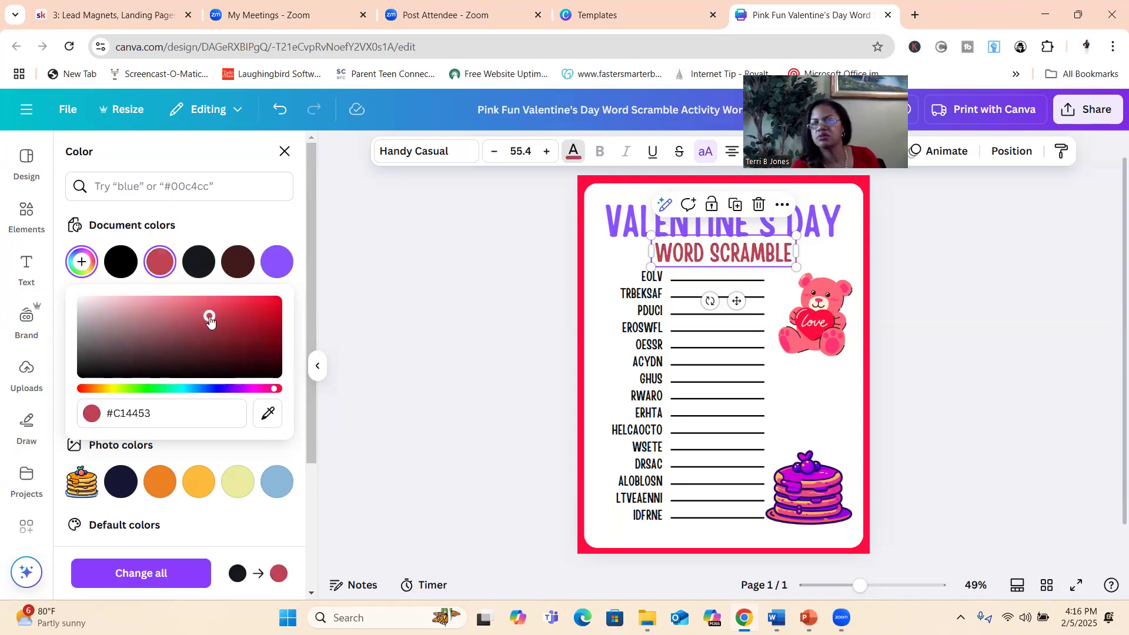
click(237, 307)
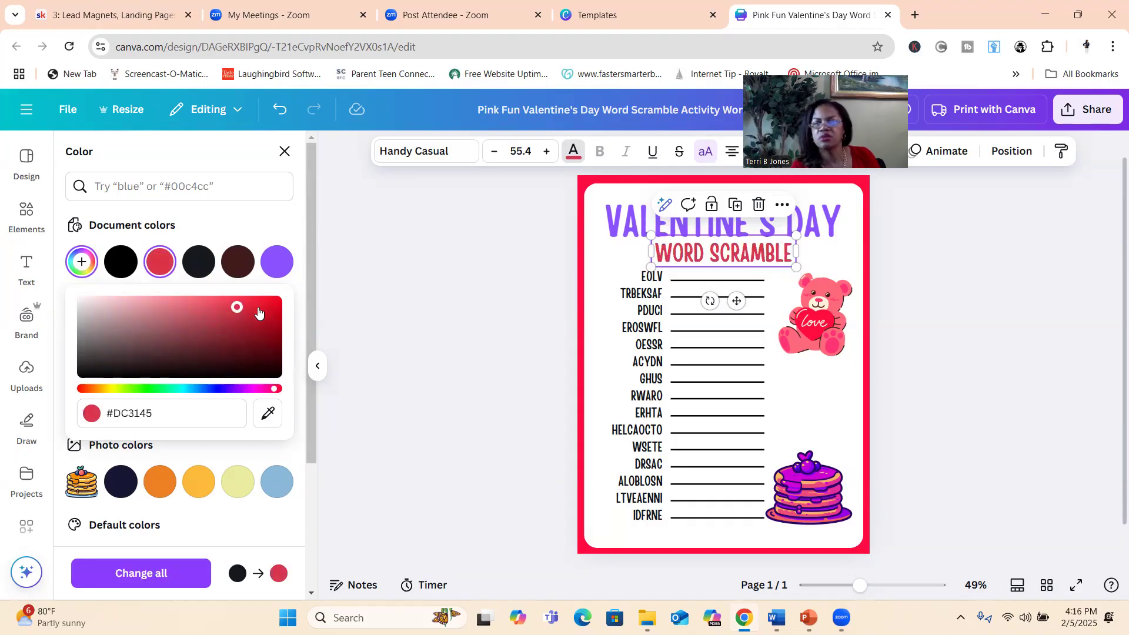
key(Escape)
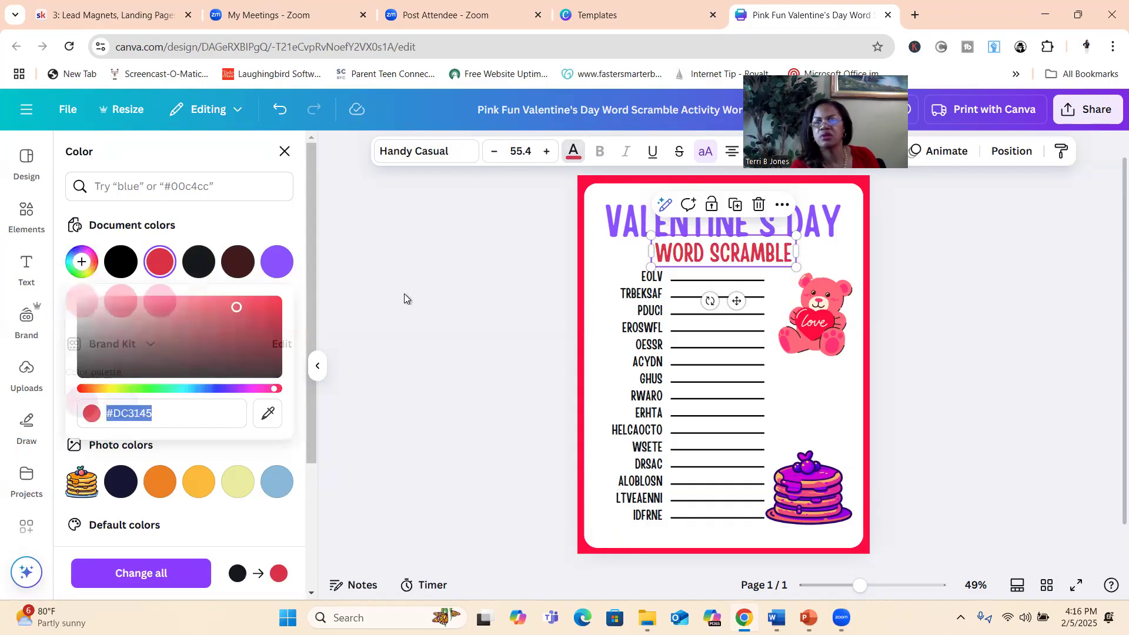
click(986, 280)
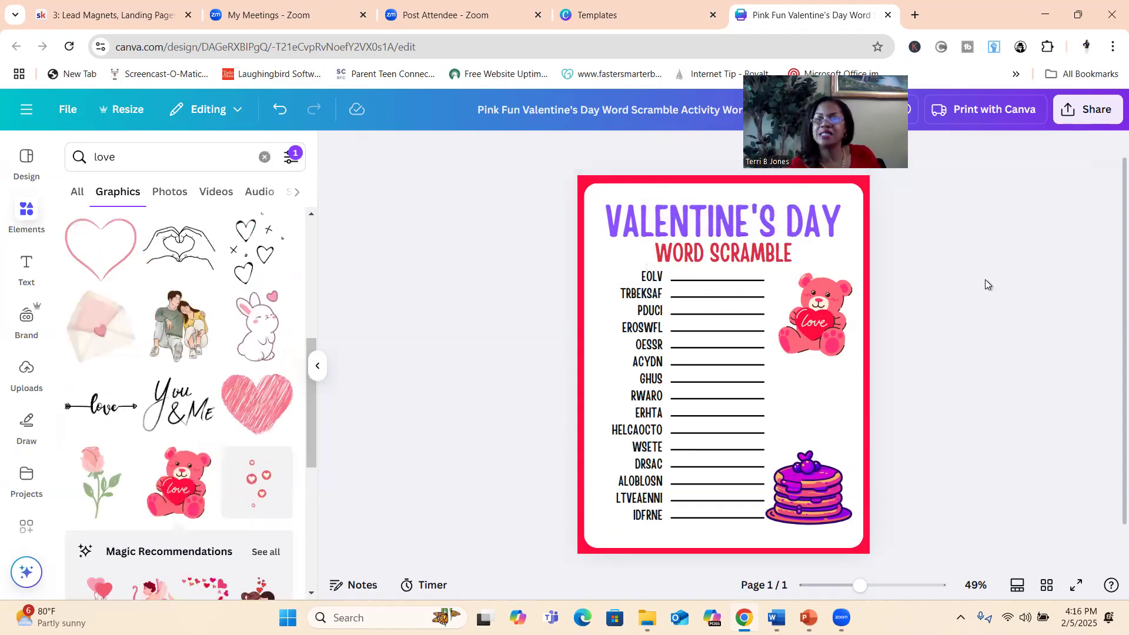